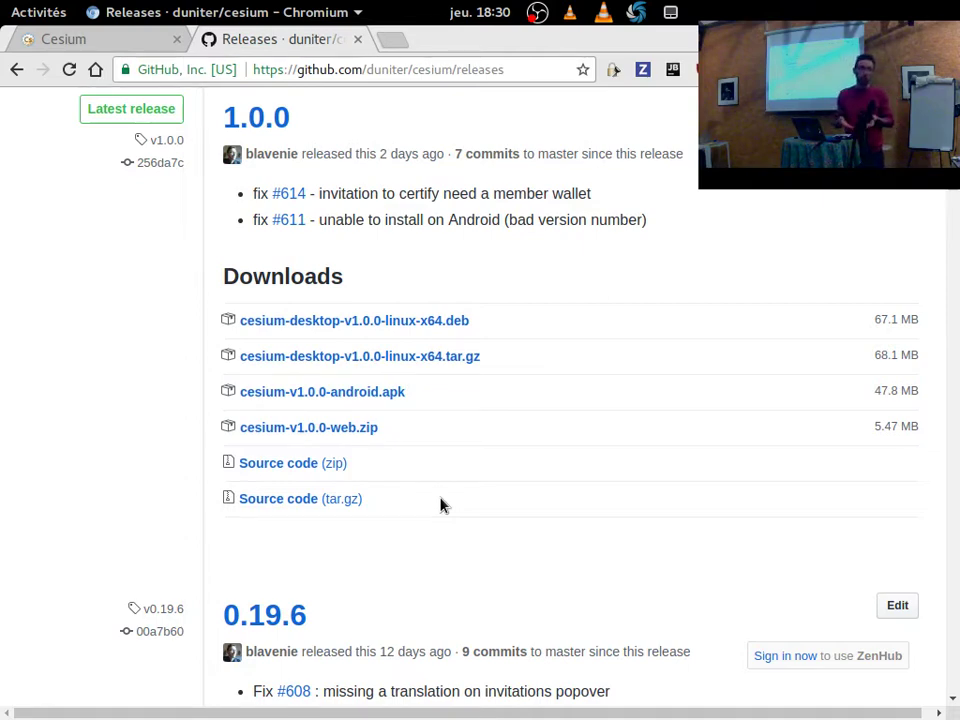
scroll(440, 505, "down", 2)
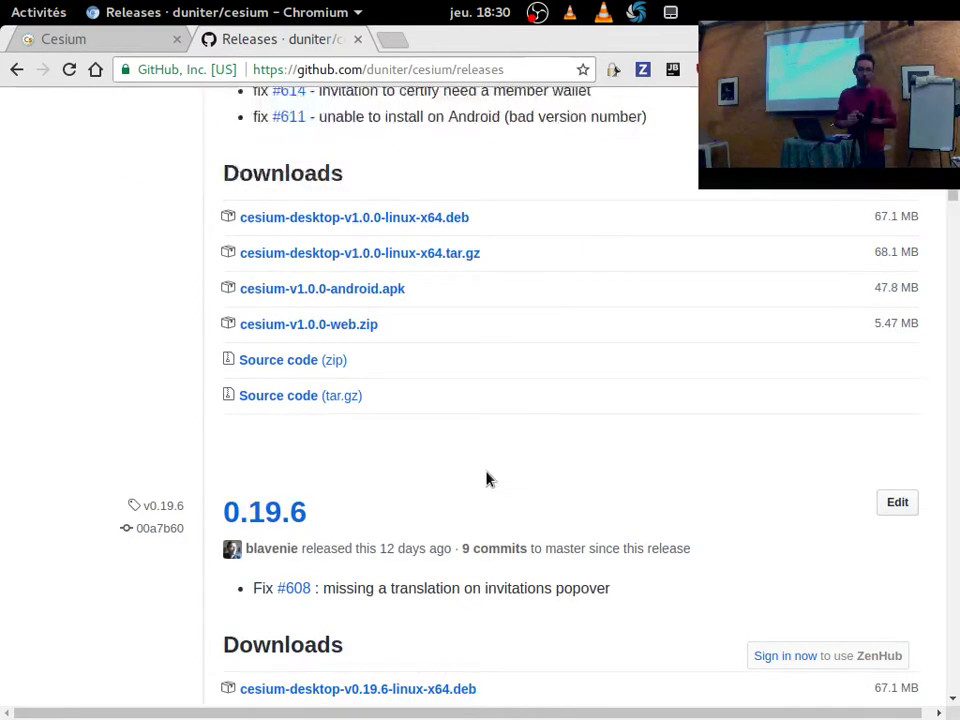
scroll(486, 479, "down", 5)
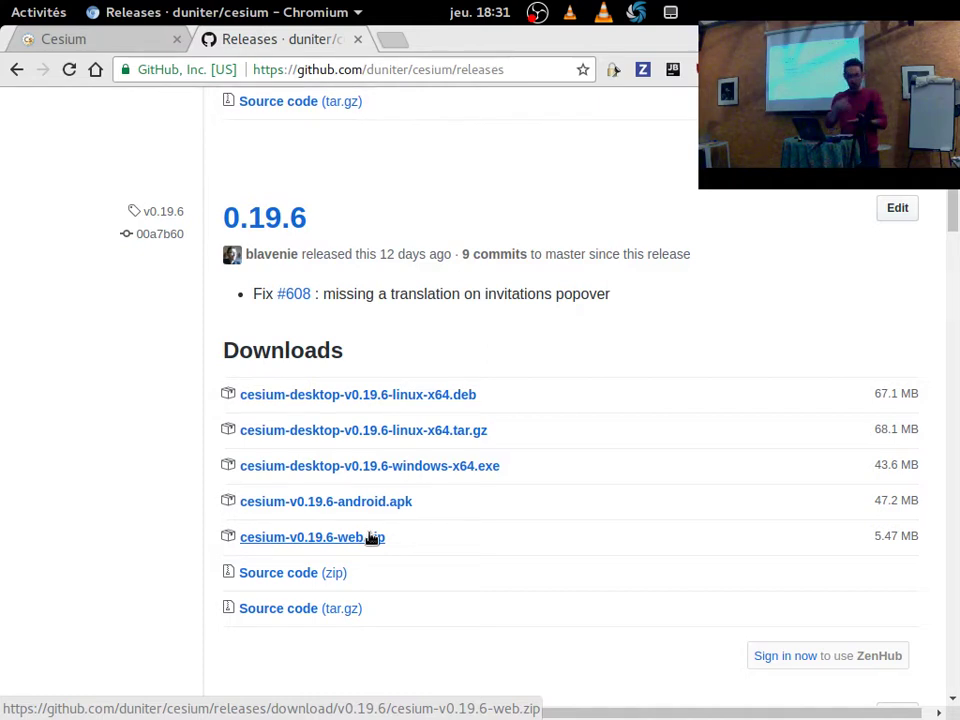
Show the Mon compte page in the Cesium tab and briefly check the notifications list.
left_click(115, 45)
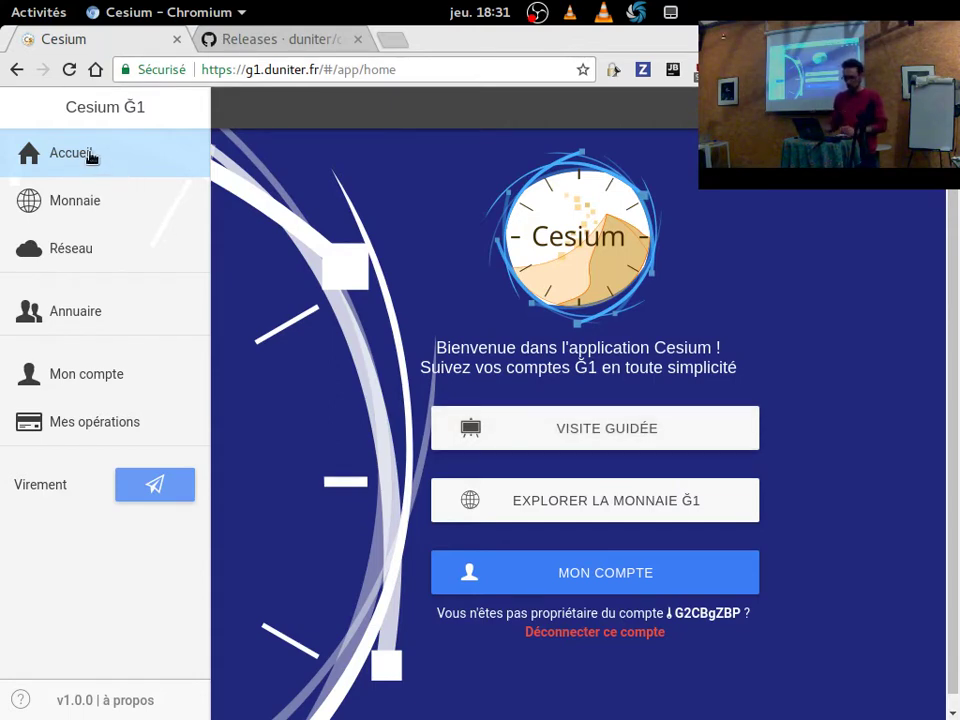
left_click(111, 376)
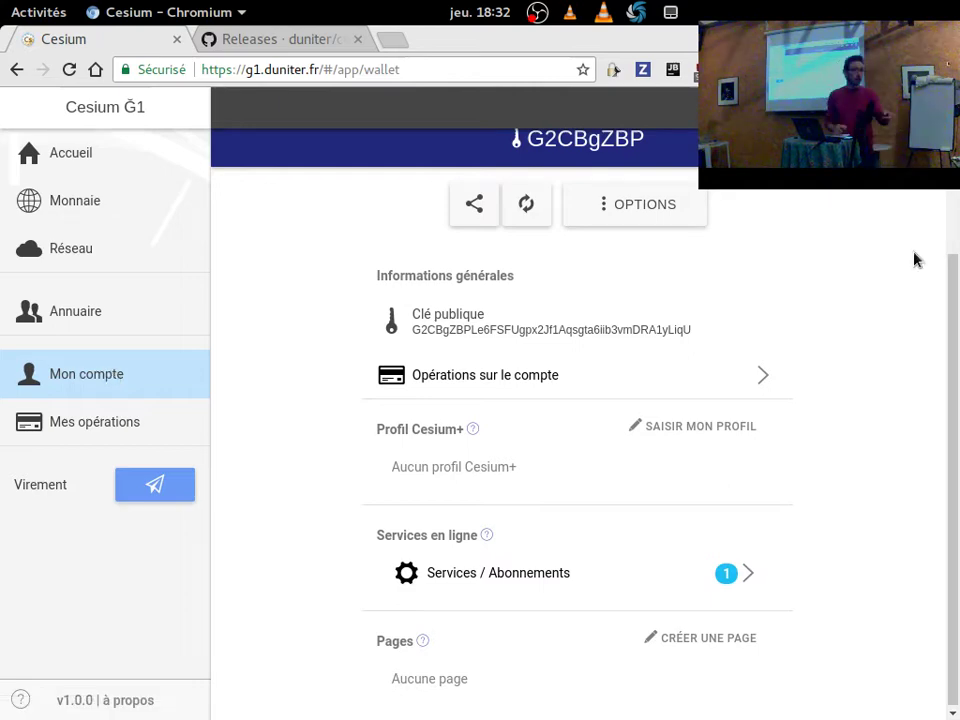
left_click(880, 107)
left_click(546, 244)
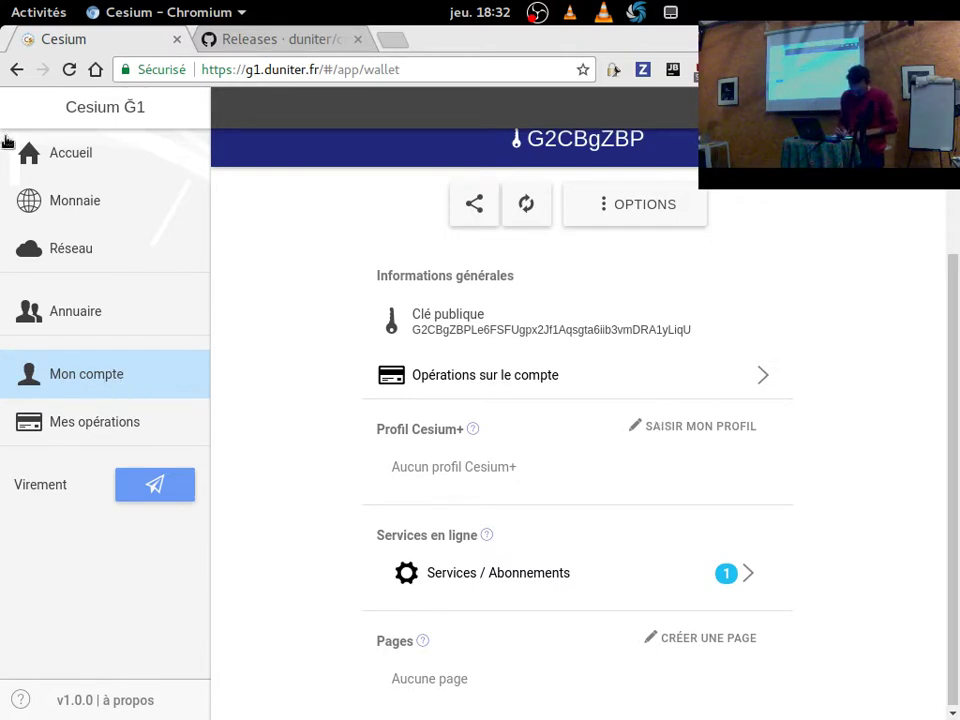
Open the Cesium+ profile editor, tick Apparaître sur les cartes and dismiss the location request.
left_click(711, 431)
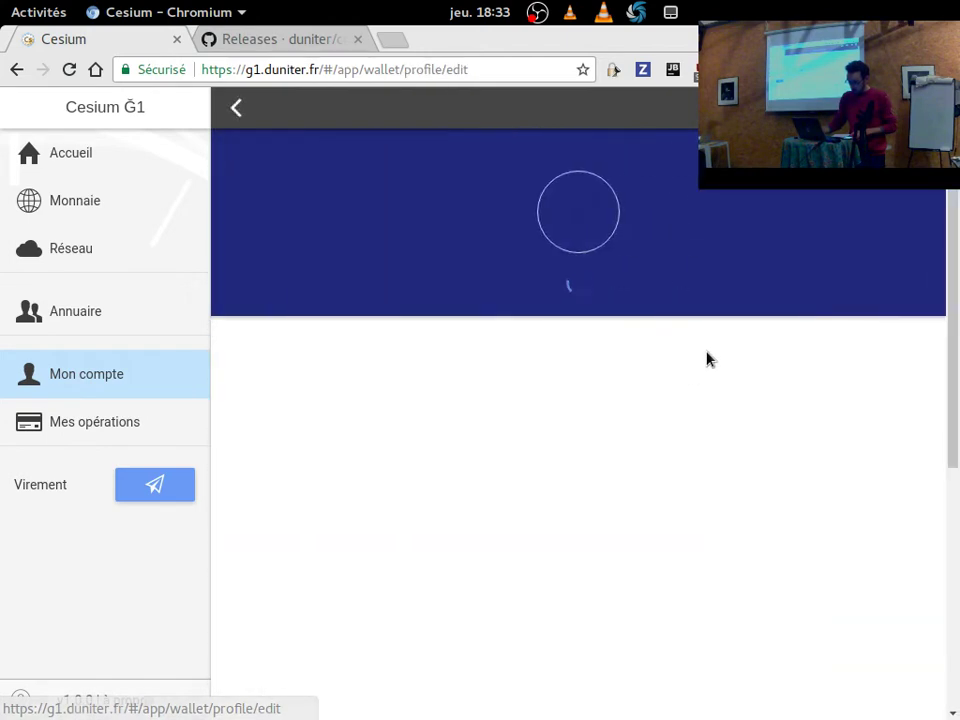
left_click(240, 118)
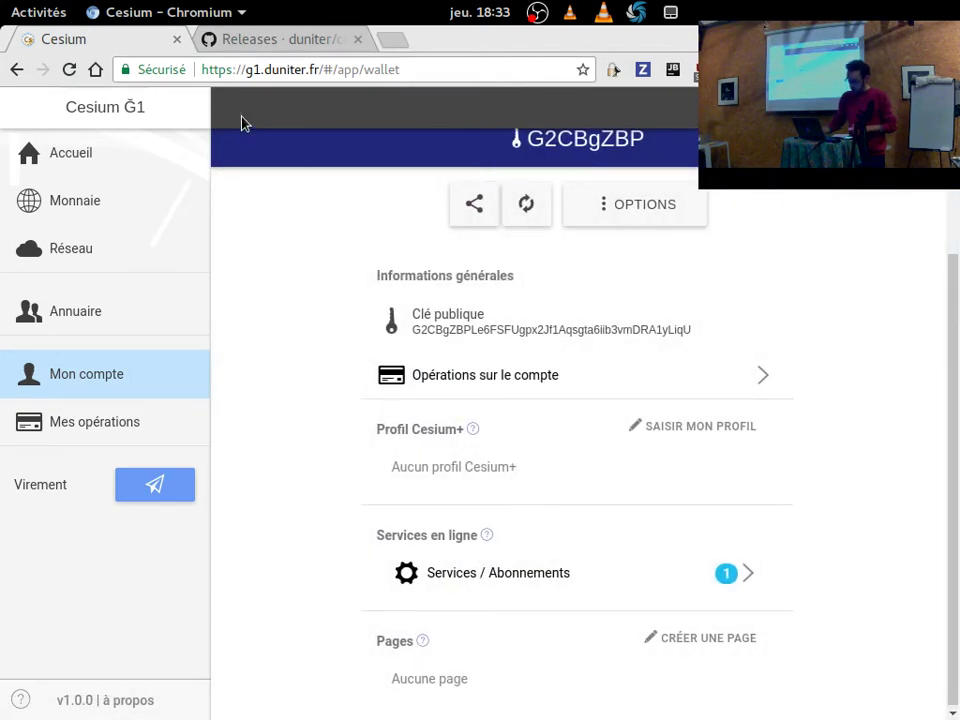
left_click(708, 427)
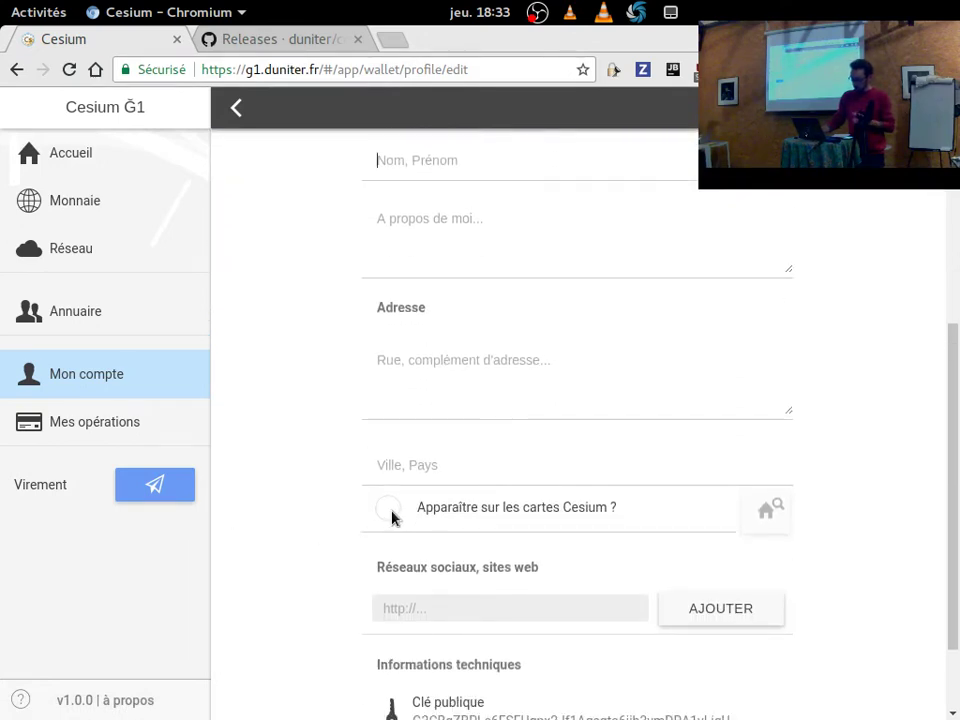
left_click(392, 510)
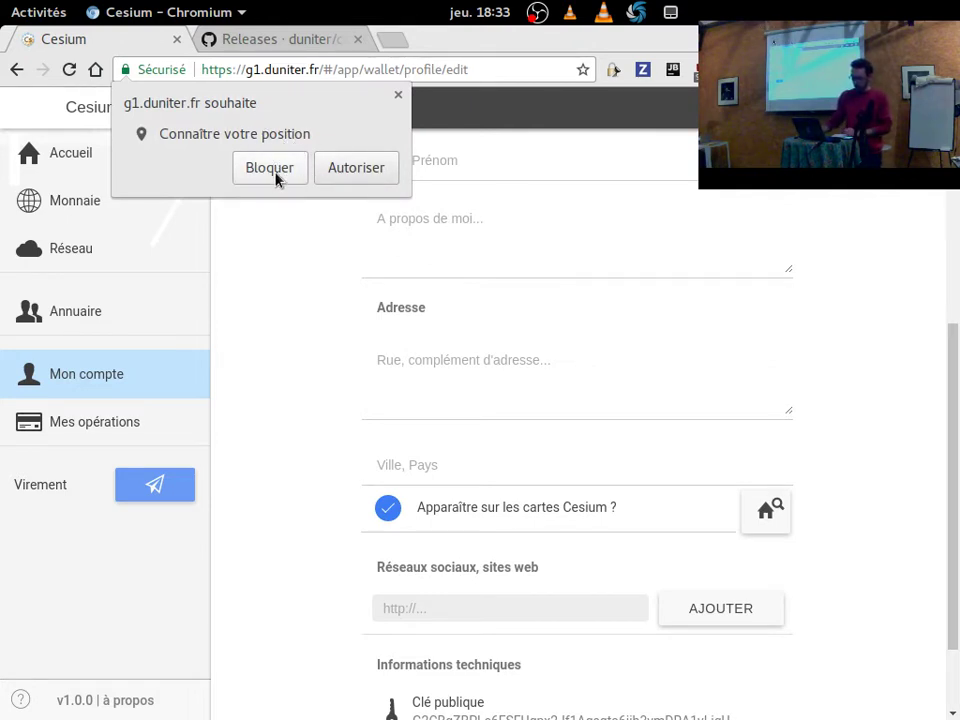
left_click(398, 96)
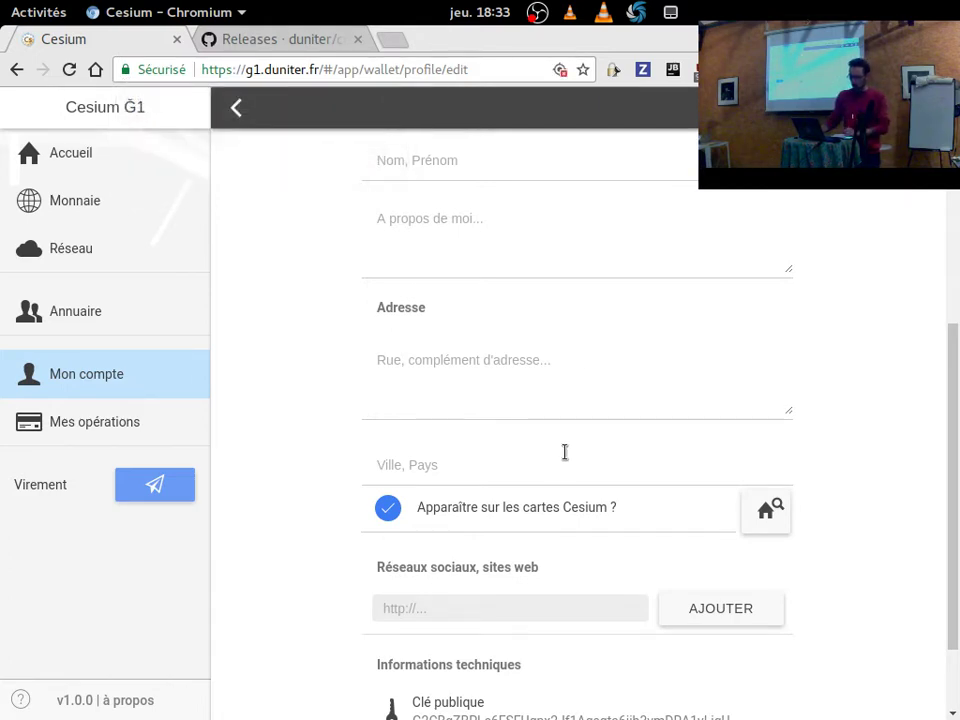
type("Mayenne")
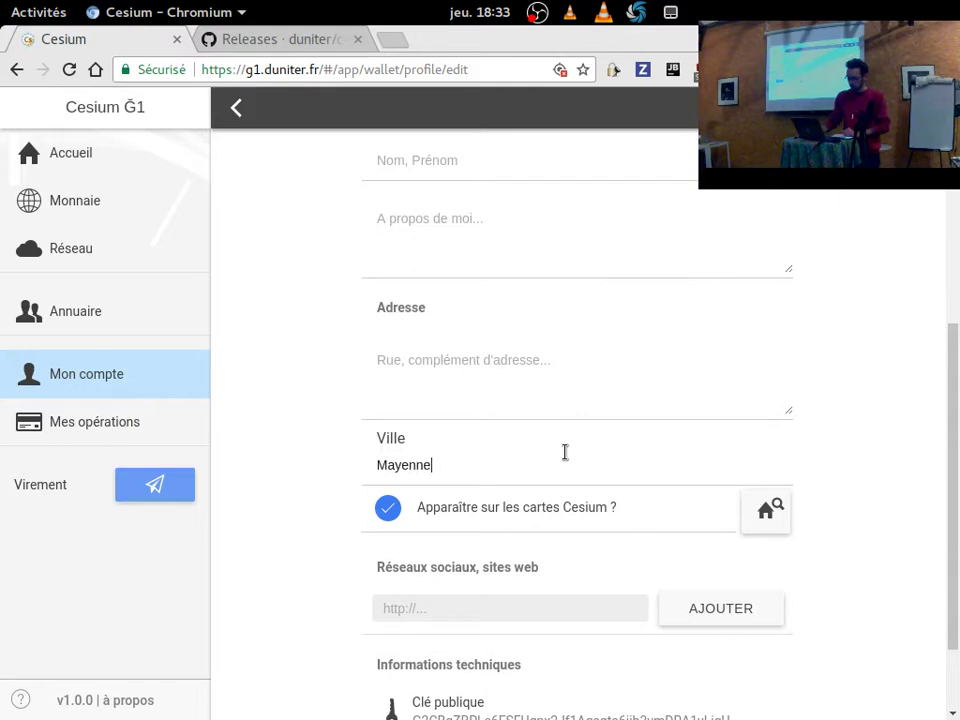
left_click(570, 360)
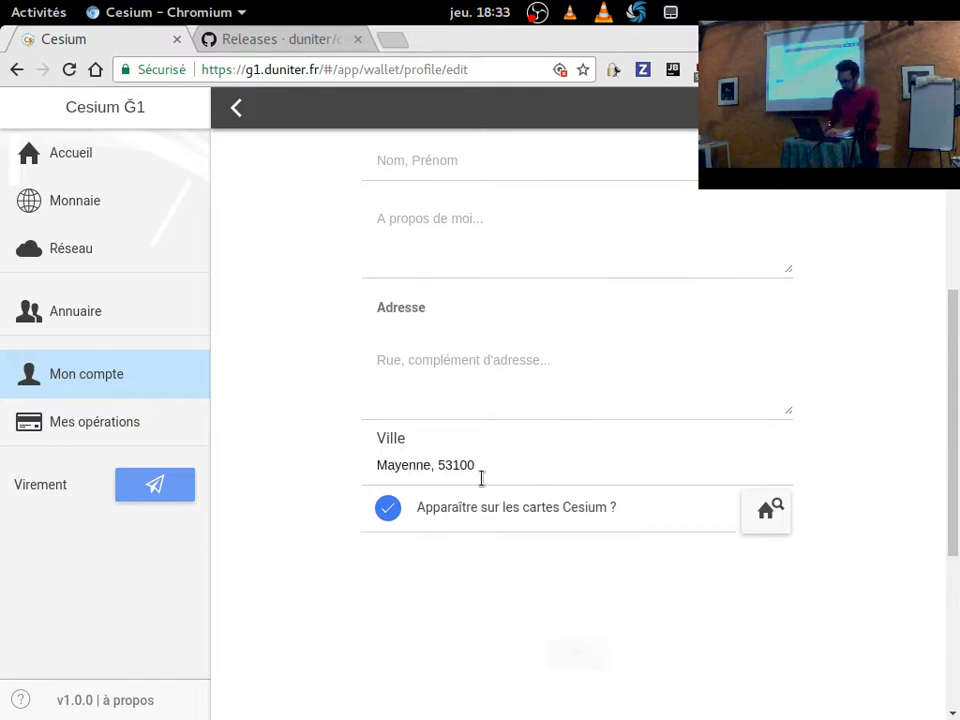
scroll(310, 572, "down", 3)
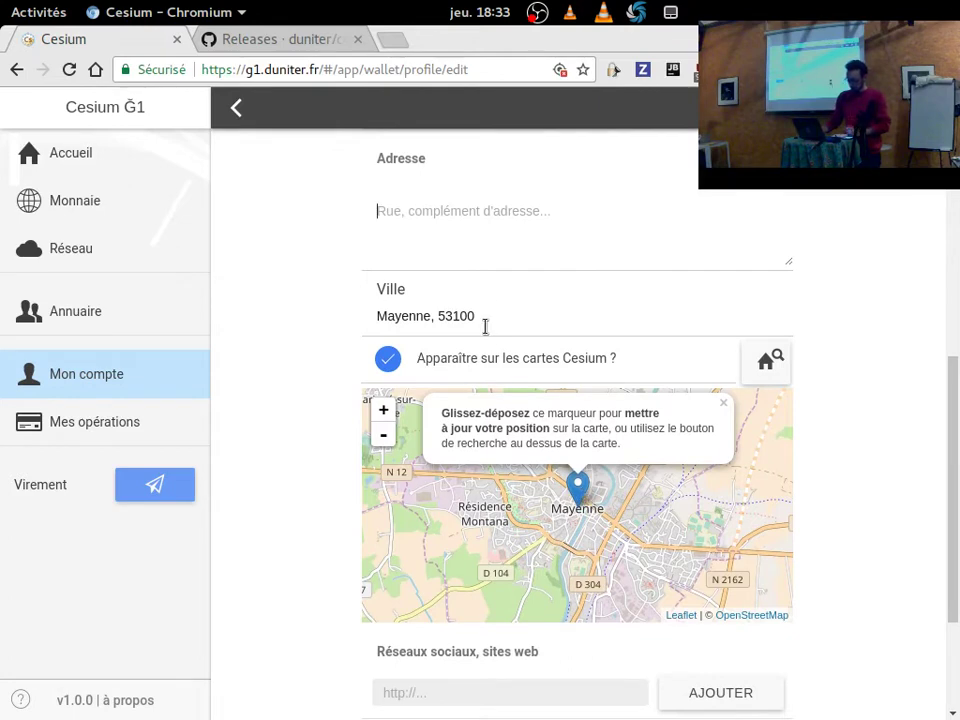
left_click(497, 228)
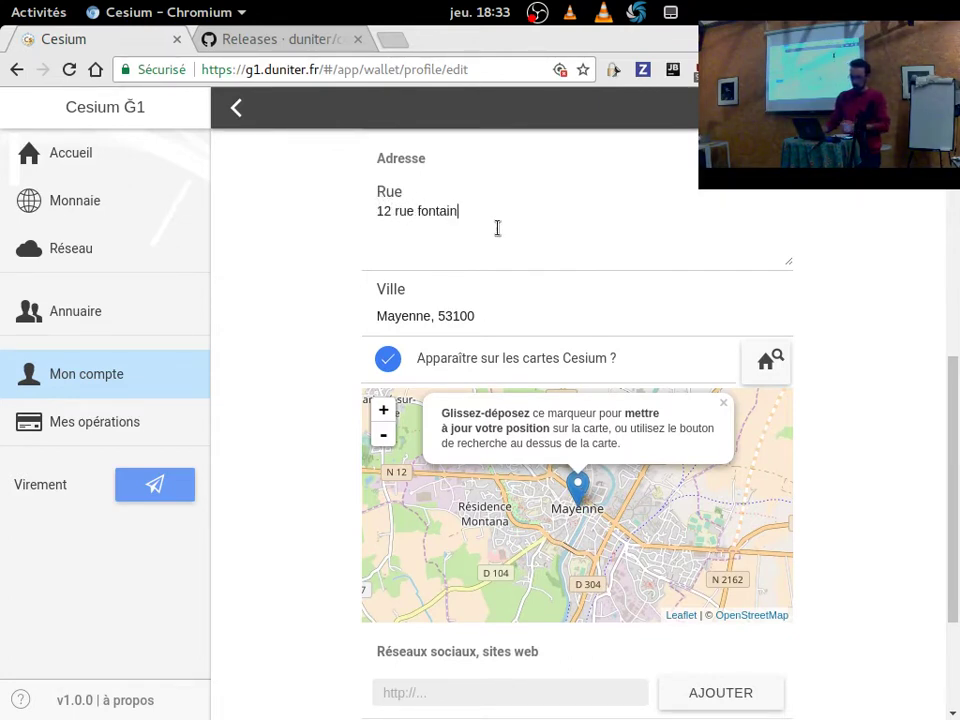
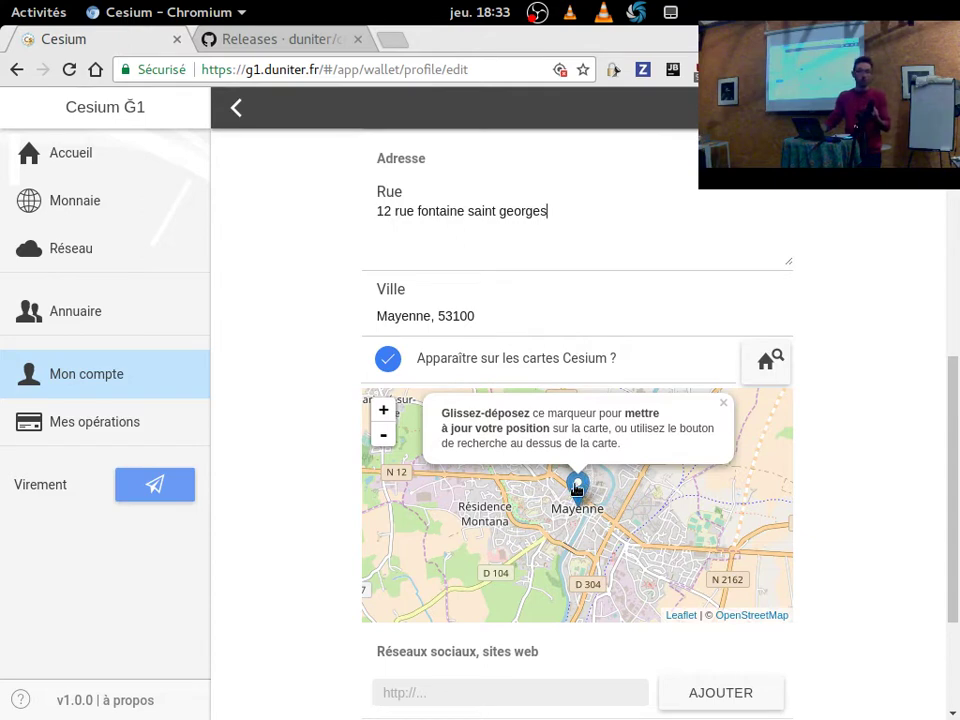
Move the map marker north-east of Mayenne centre, then leave the editor without saving.
mouse_move(576, 486)
left_mouse_down()
mouse_move(577, 510)
mouse_move(534, 536)
left_mouse_up()
mouse_move(572, 545)
left_mouse_down()
mouse_move(544, 568)
mouse_move(654, 445)
left_mouse_up()
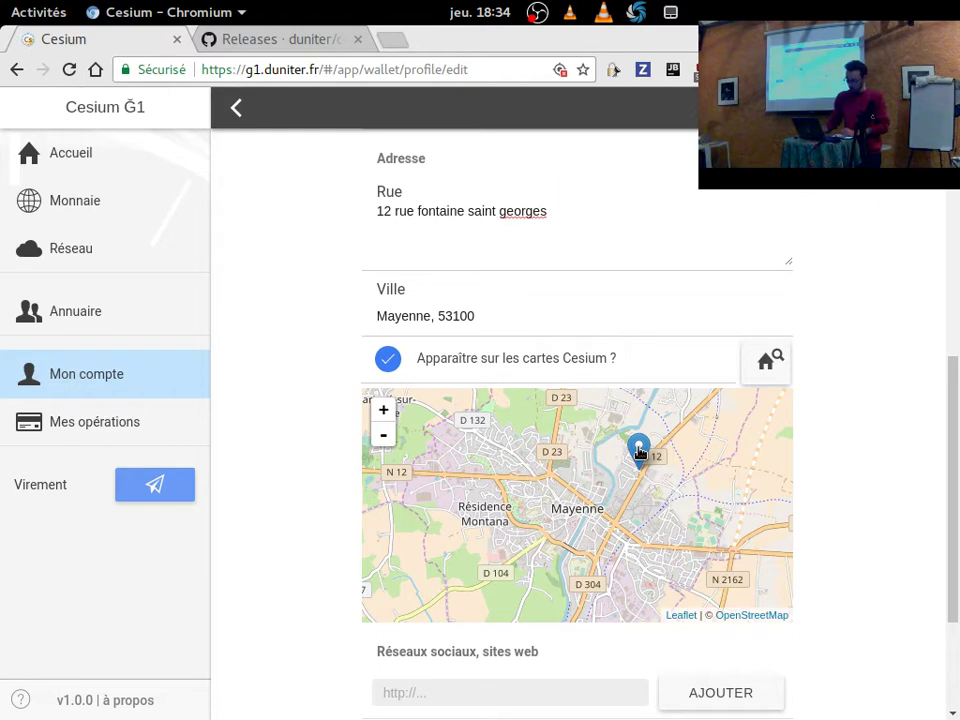
key("alt+Left")
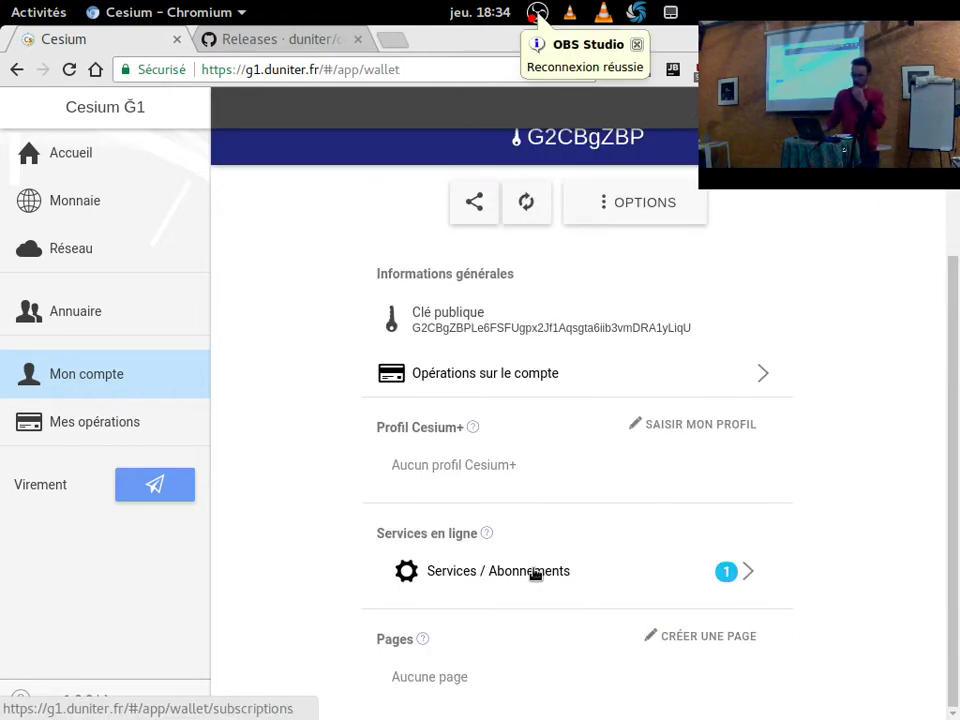
Try adding a Virement automatique service, cancel it, and reopen the online services list.
left_click(535, 575)
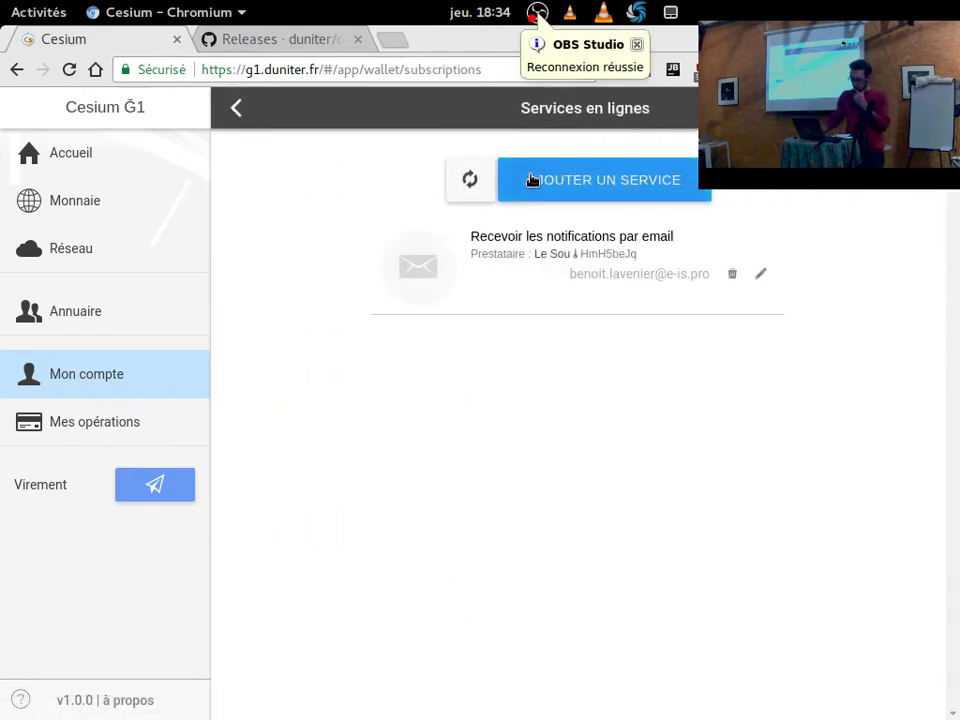
left_click(543, 186)
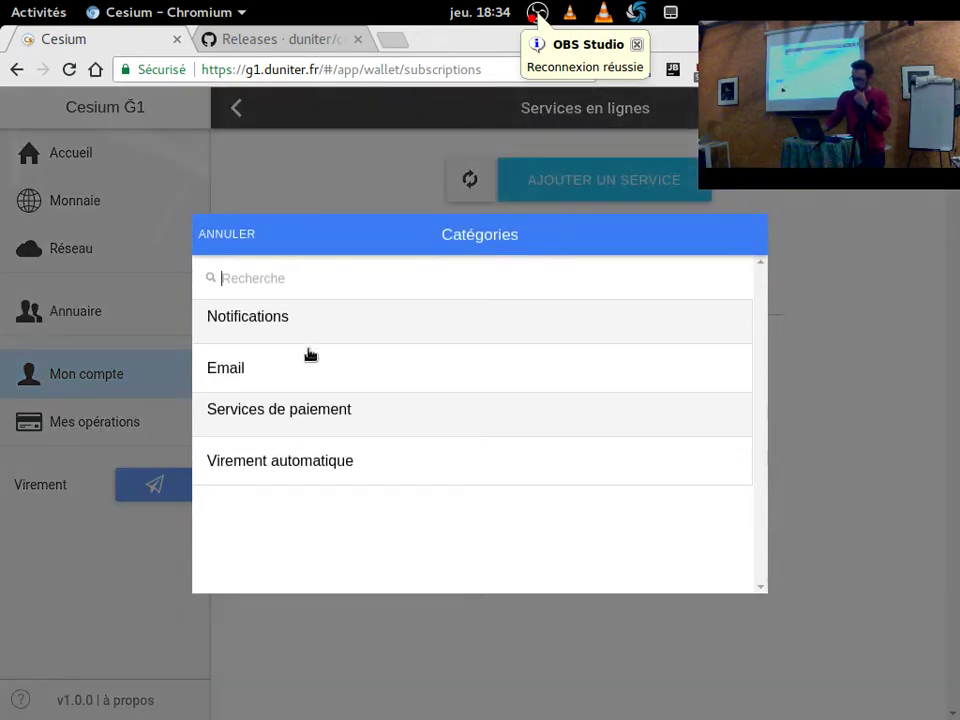
left_click(339, 476)
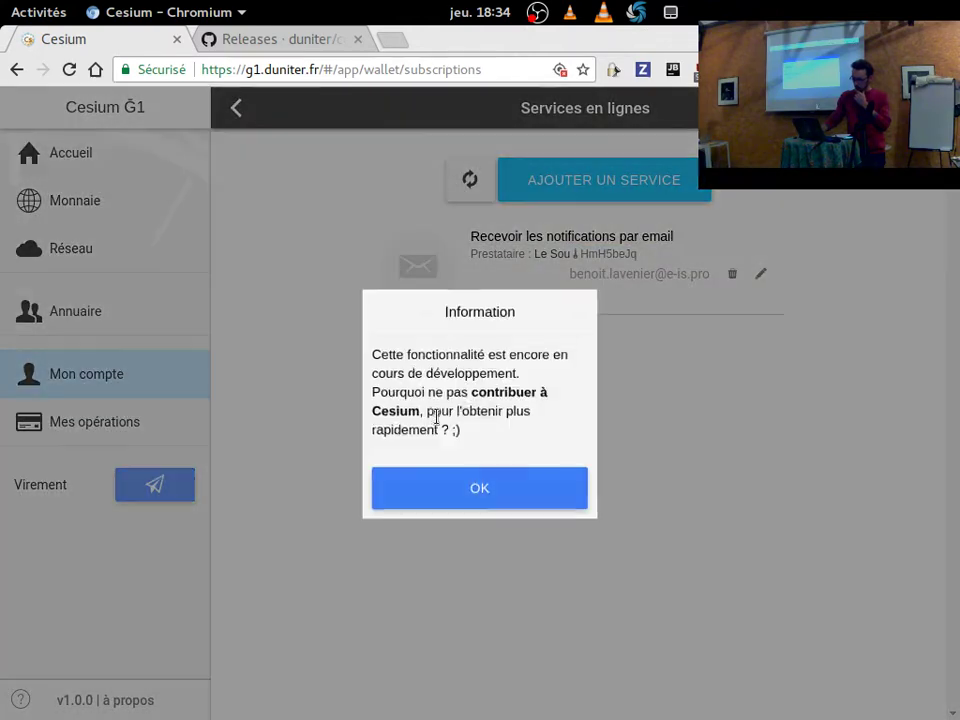
left_click(422, 500)
left_click(592, 193)
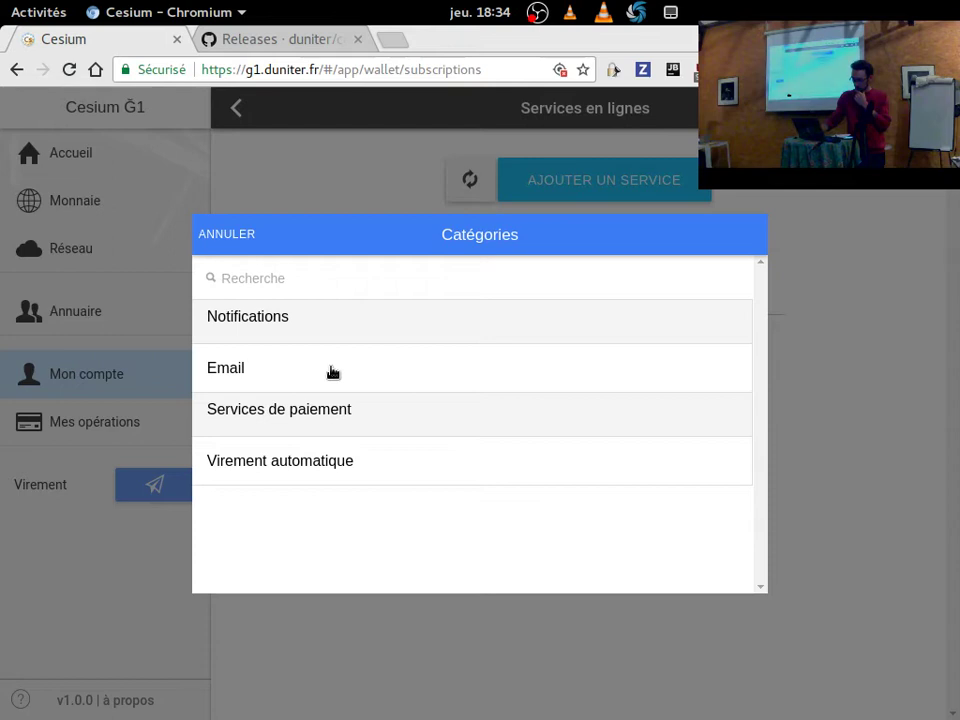
left_click(226, 234)
left_click(236, 108)
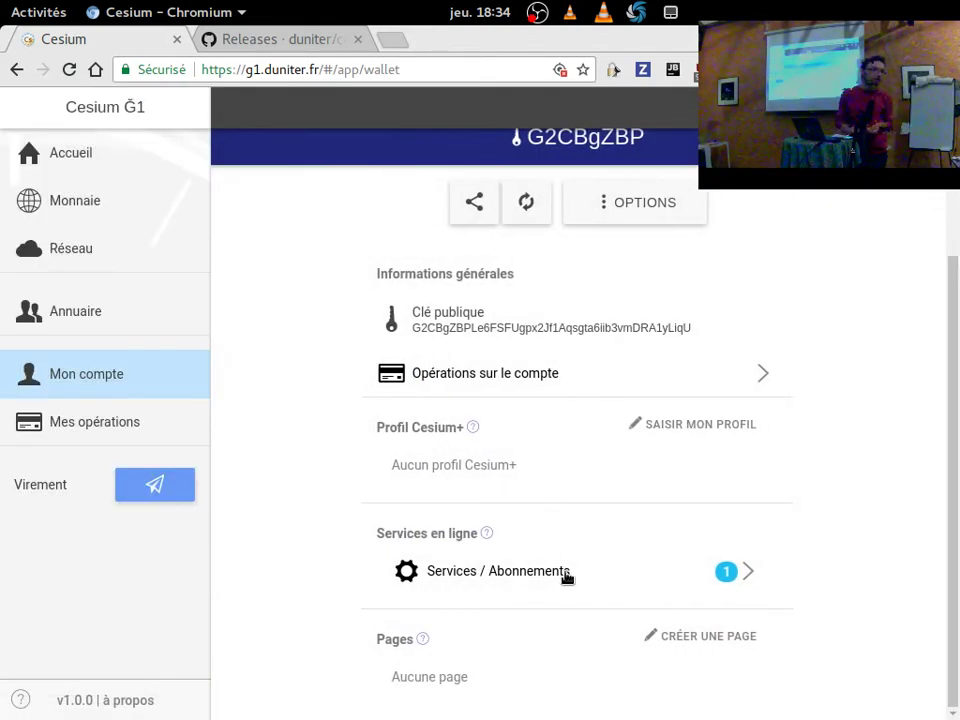
left_click(531, 574)
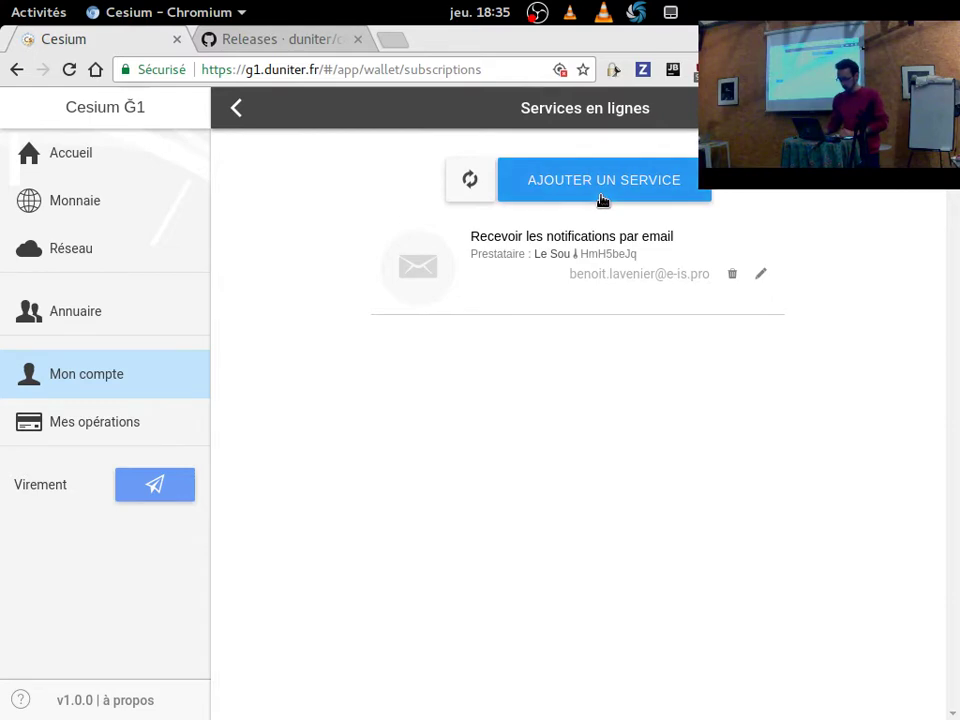
Fill an email notification subscription with daily frequency and provider g1.le-sou.org, then cancel it.
left_click(602, 200)
left_click(394, 384)
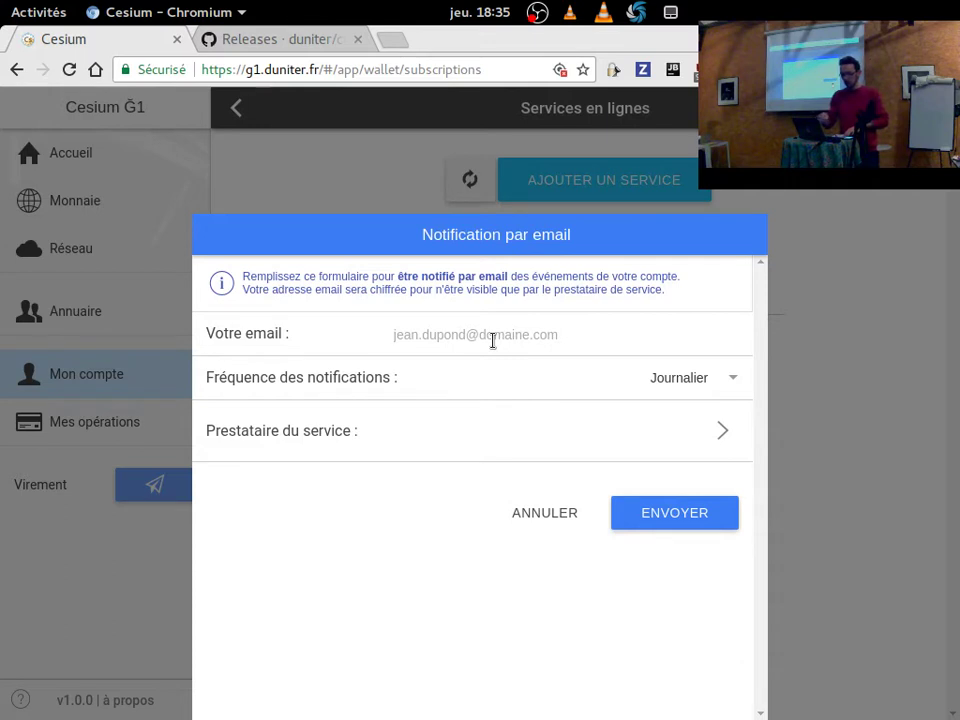
left_click(690, 386)
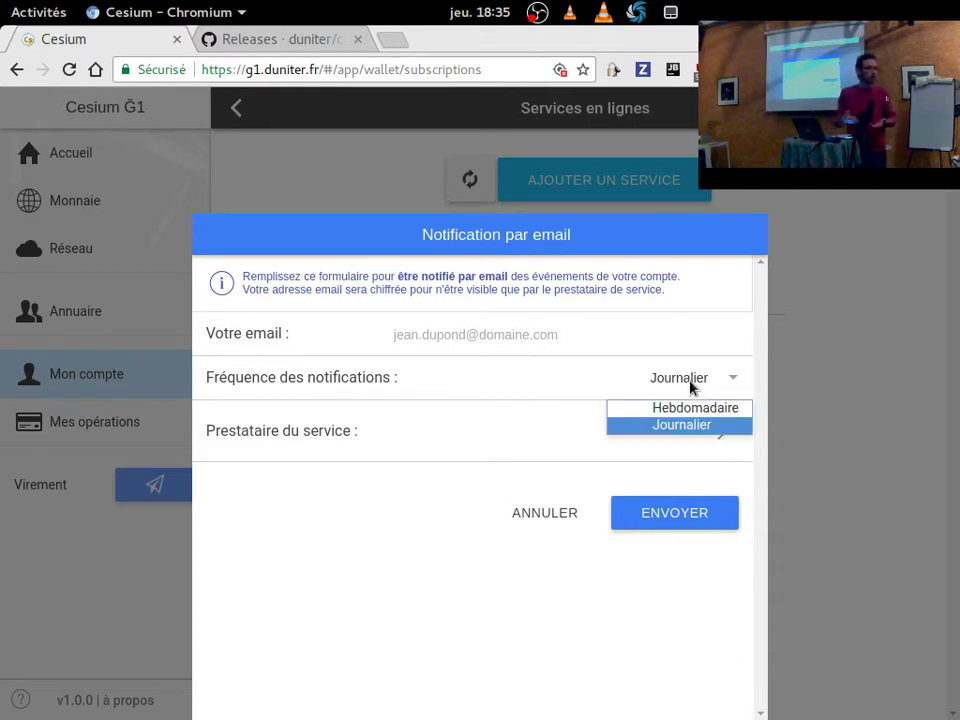
left_click(634, 379)
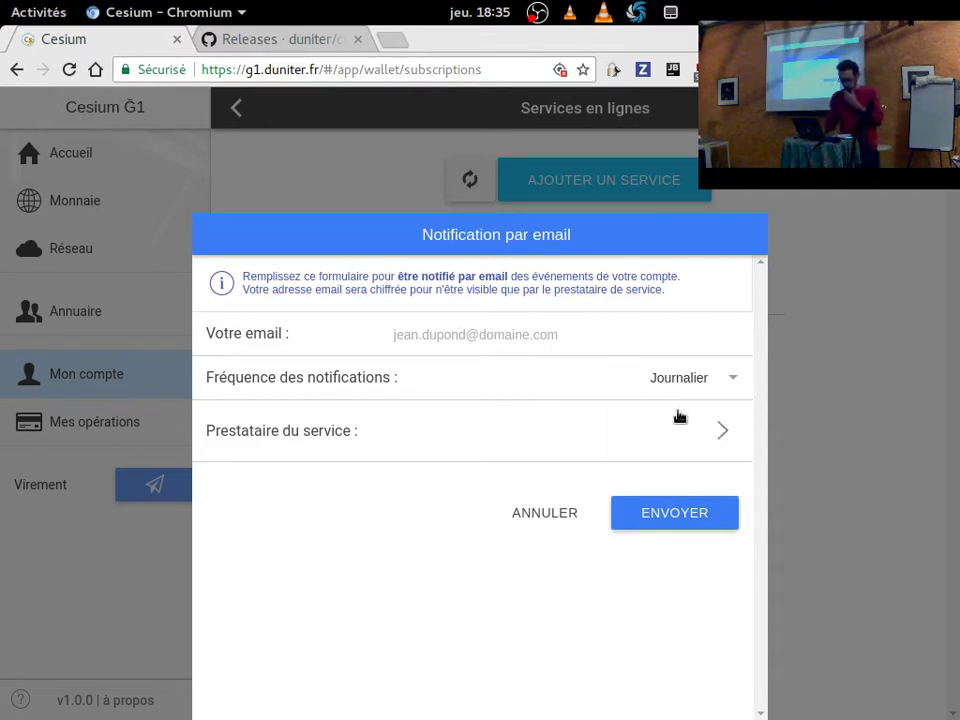
left_click(655, 437)
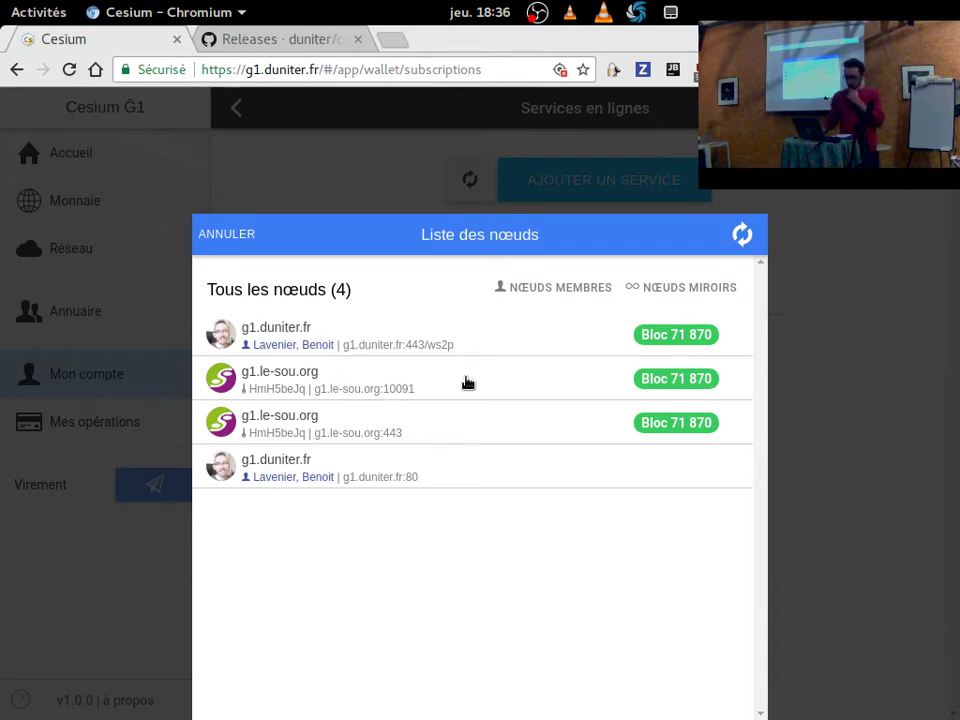
left_click(467, 382)
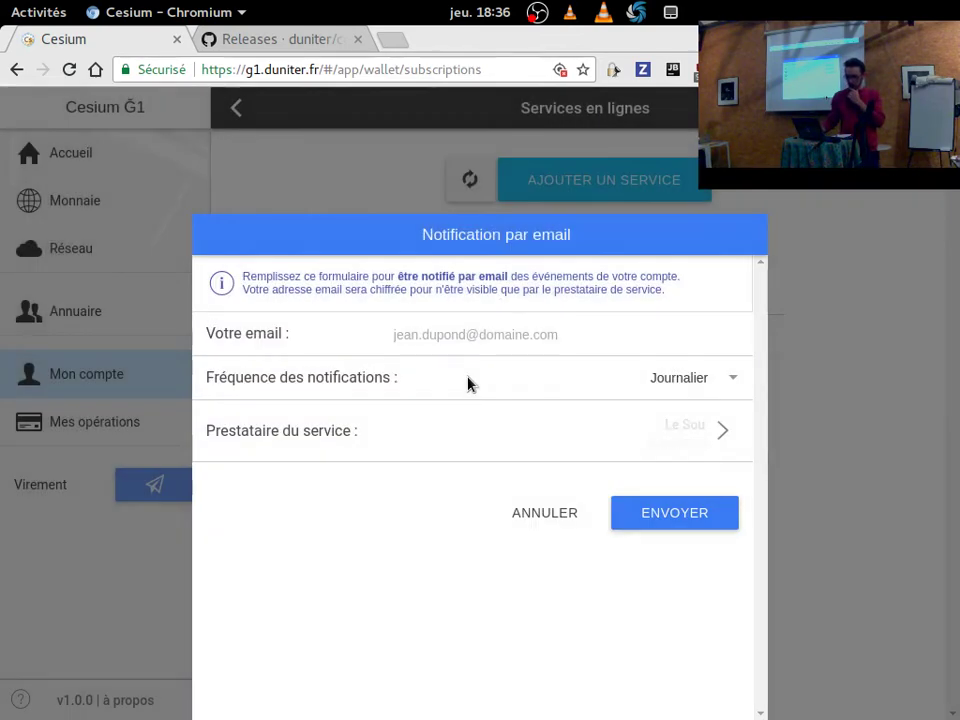
left_click(538, 336)
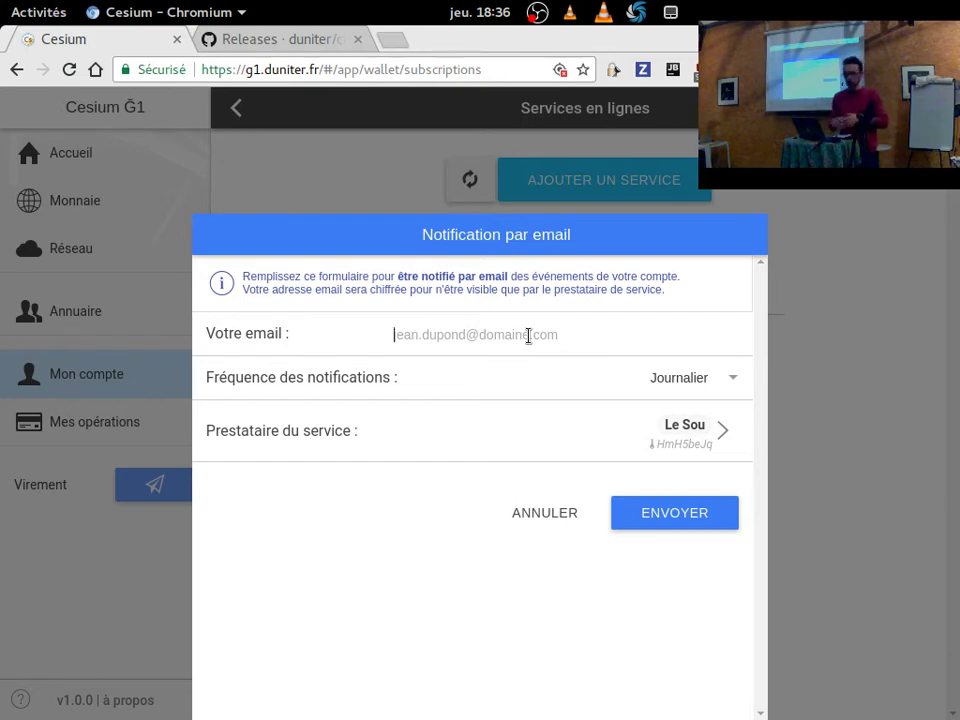
left_click(549, 511)
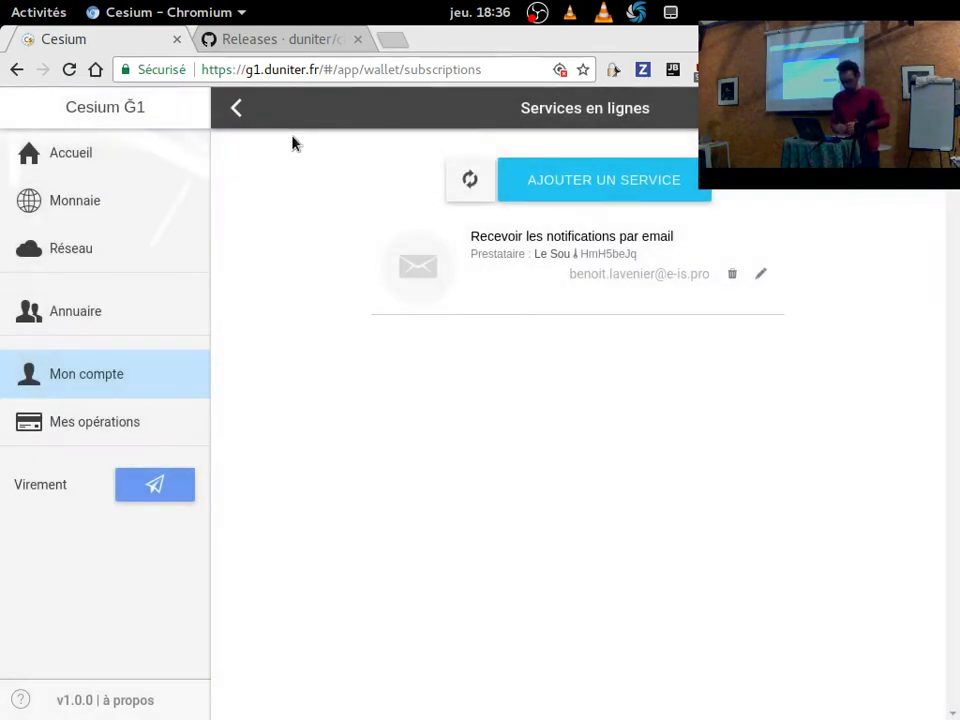
Return from Services en lignes to the Mon compte page.
left_click(231, 109)
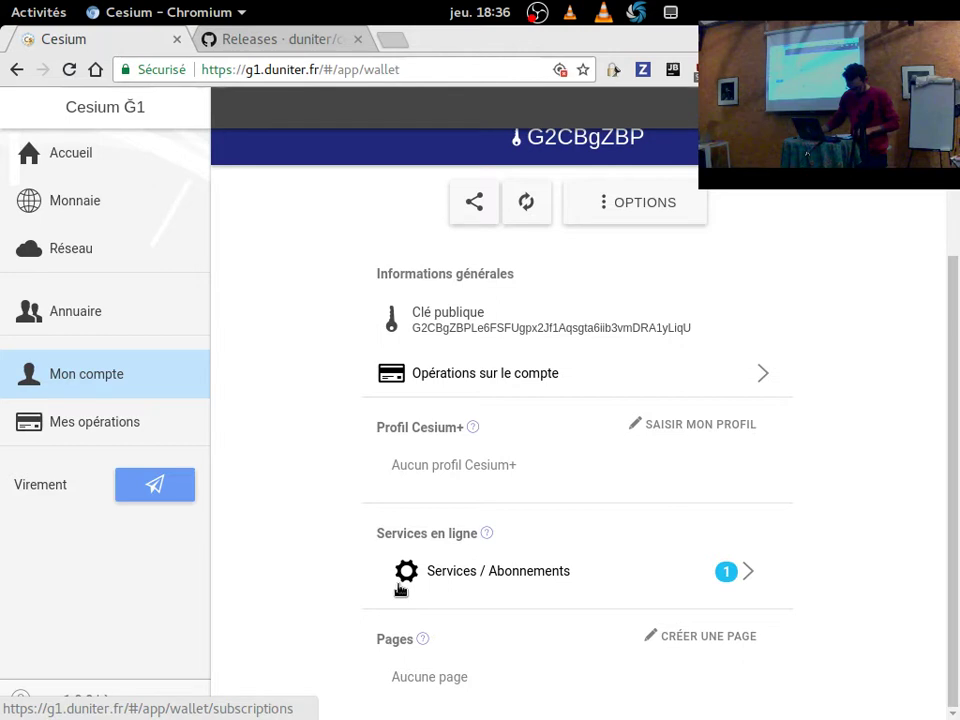
Open the Invitations popover from the top header bar.
left_click(752, 107)
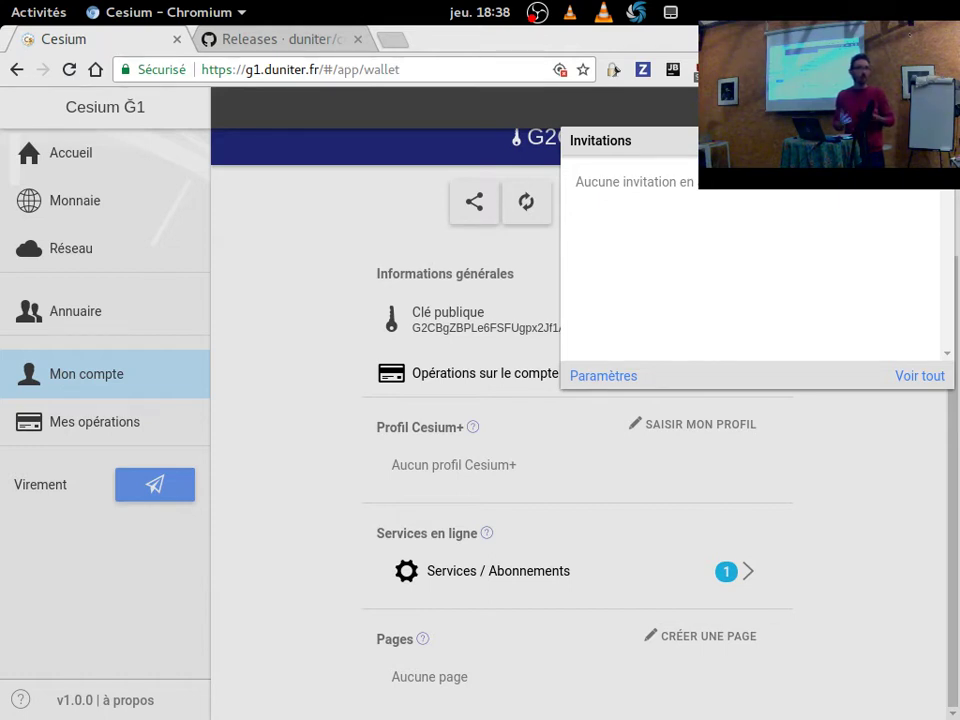
Close the invitations panel, go to Accueil and return to the Cesium Monnaie window.
left_click(311, 156)
left_click(28, 150)
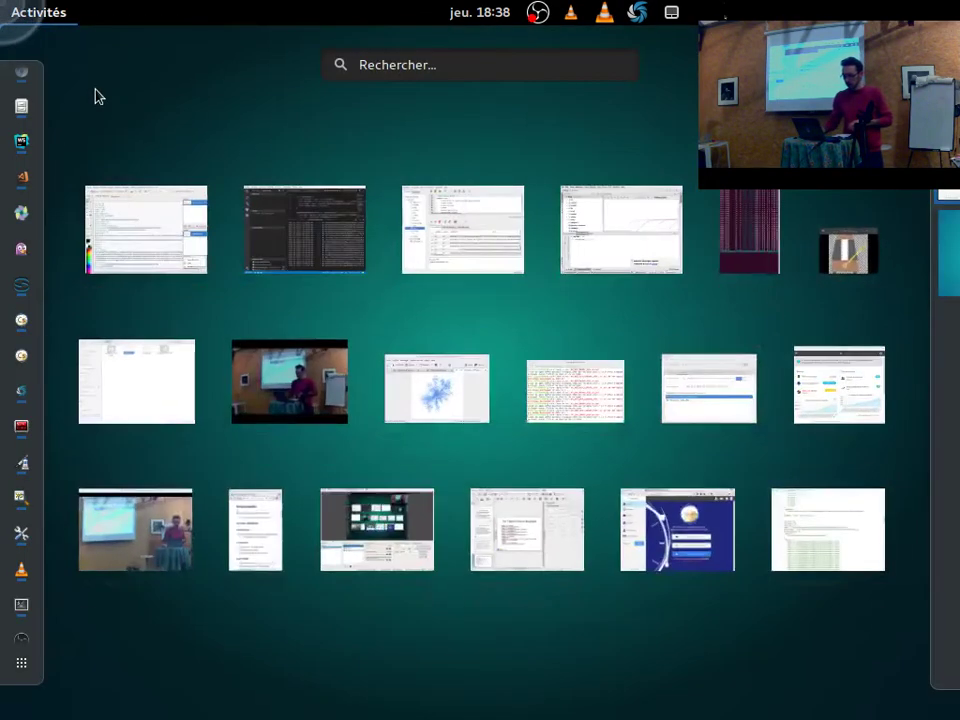
mouse_move(2, 2)
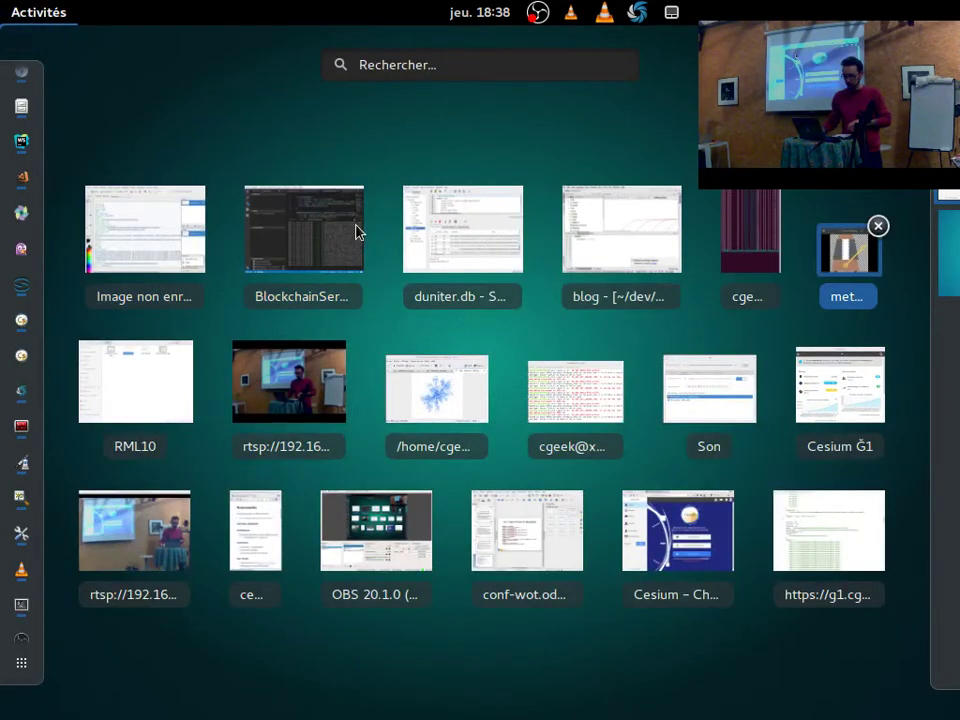
left_click(483, 484)
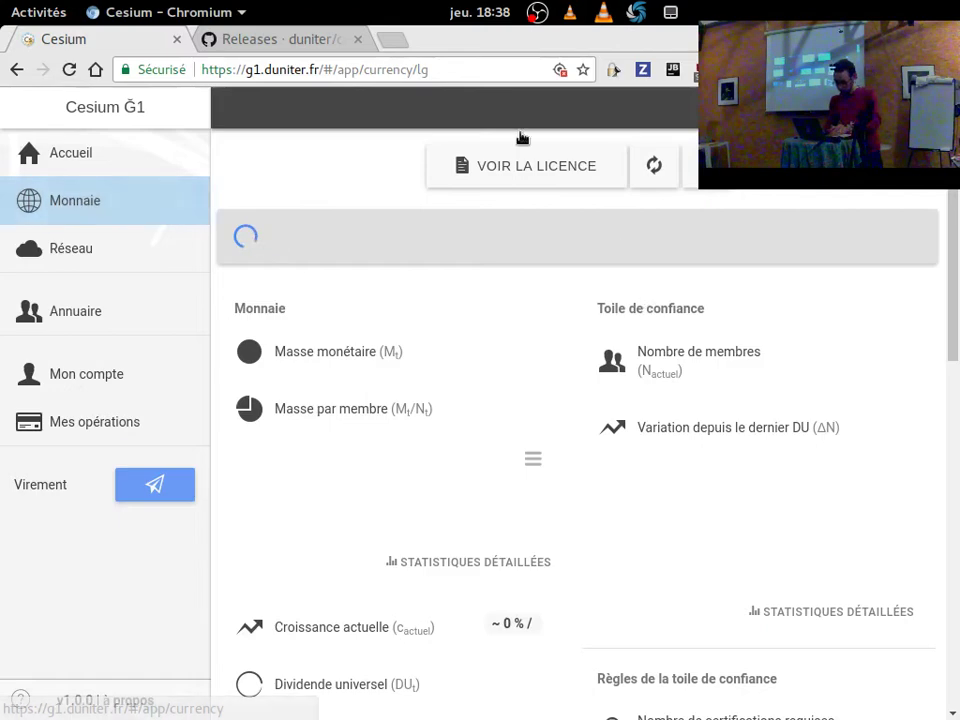
Read through the Ğ1 currency licence and close it.
left_click(522, 172)
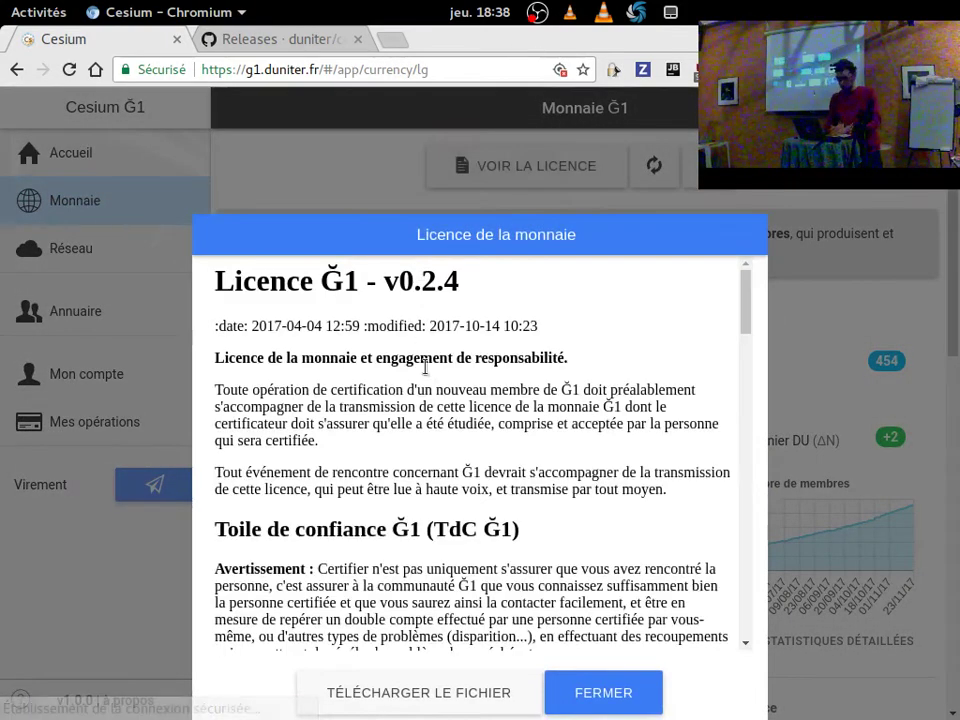
scroll(420, 370, "down", 3)
scroll(413, 394, "down", 1)
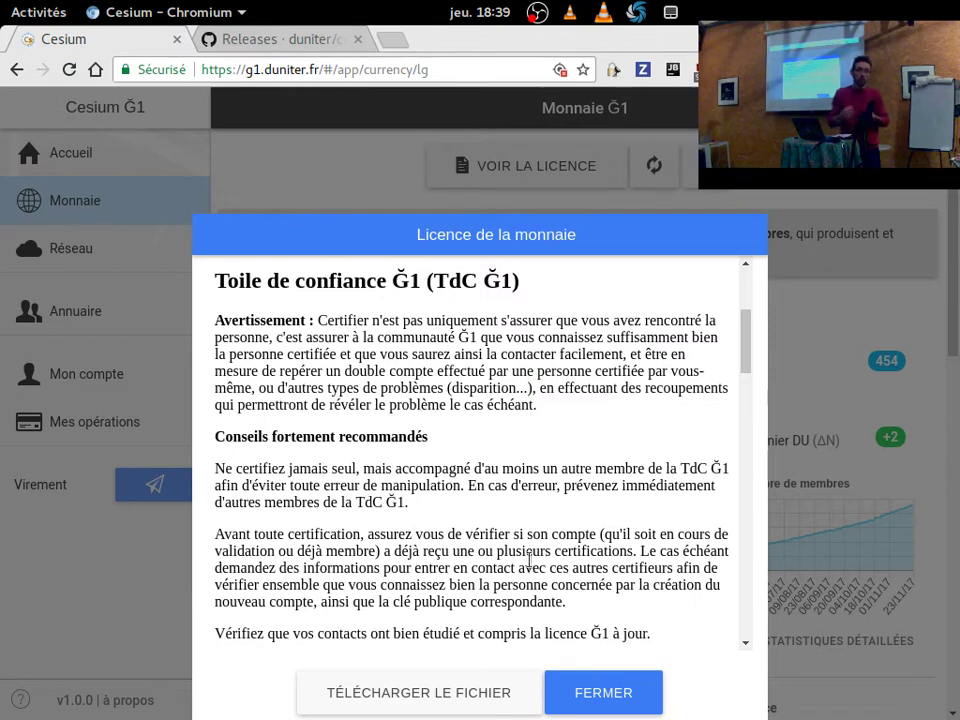
left_click(589, 692)
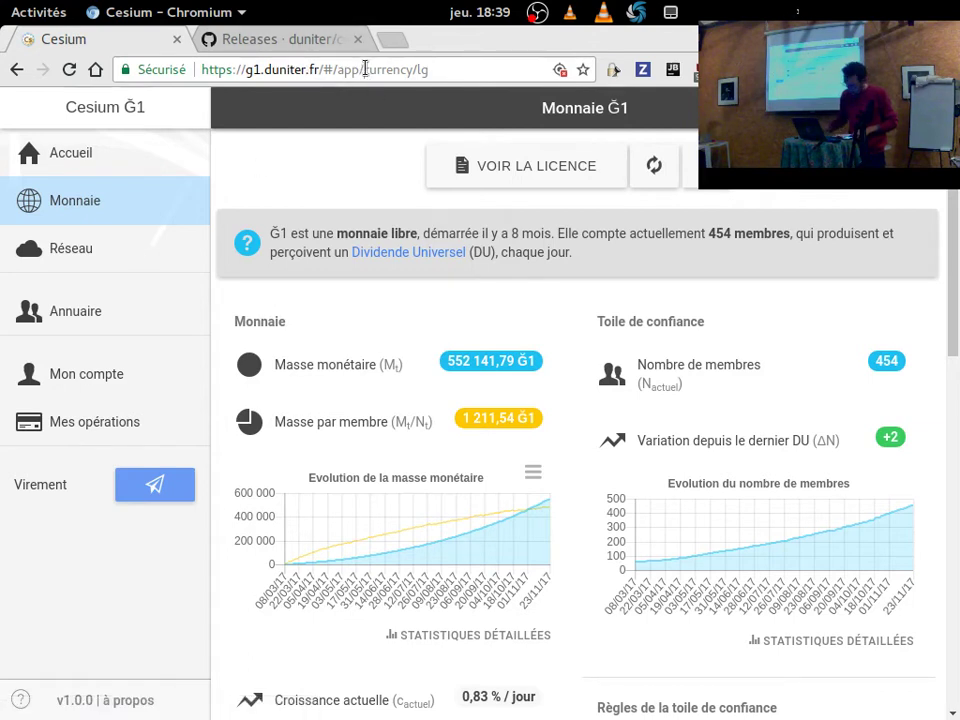
Replace currency/lg with data/stats in the address bar to load storage statistics.
left_click_drag(364, 69, 441, 77)
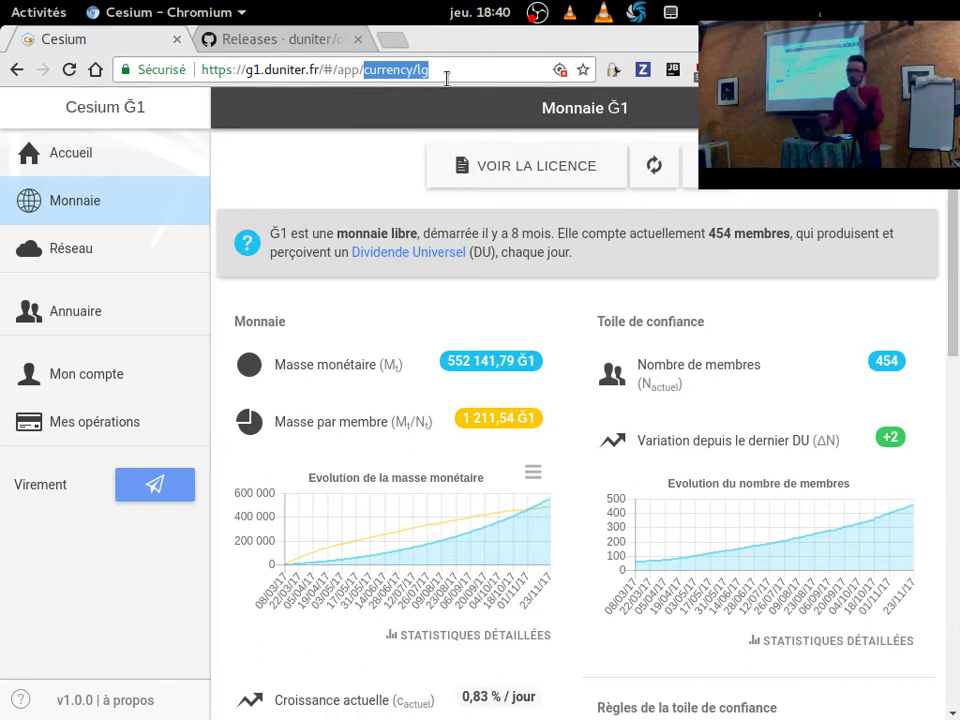
type("d")
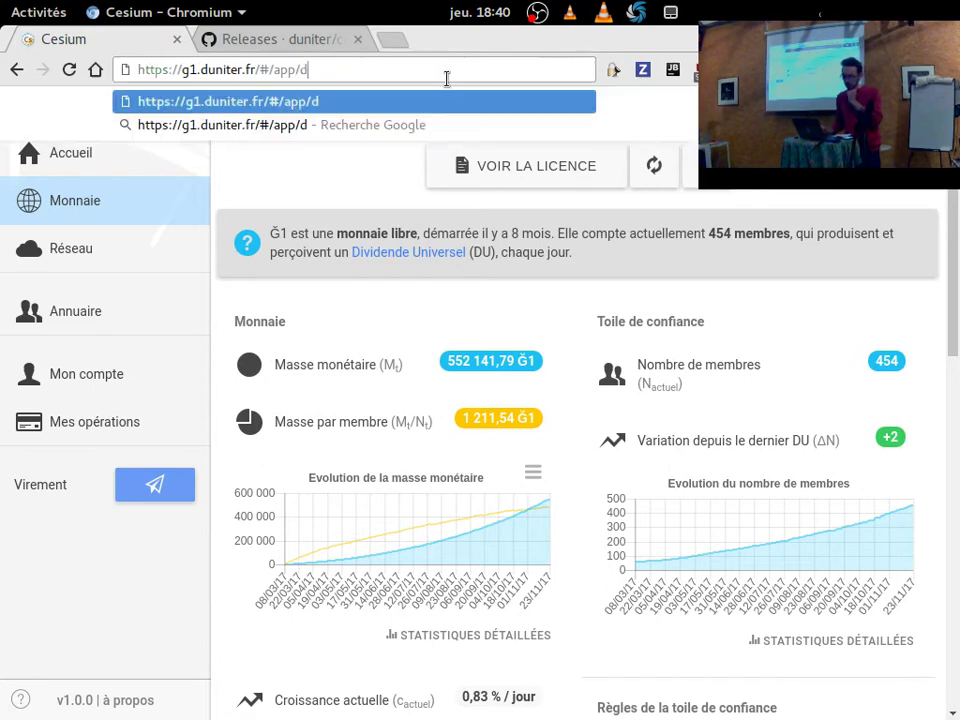
type("ata/")
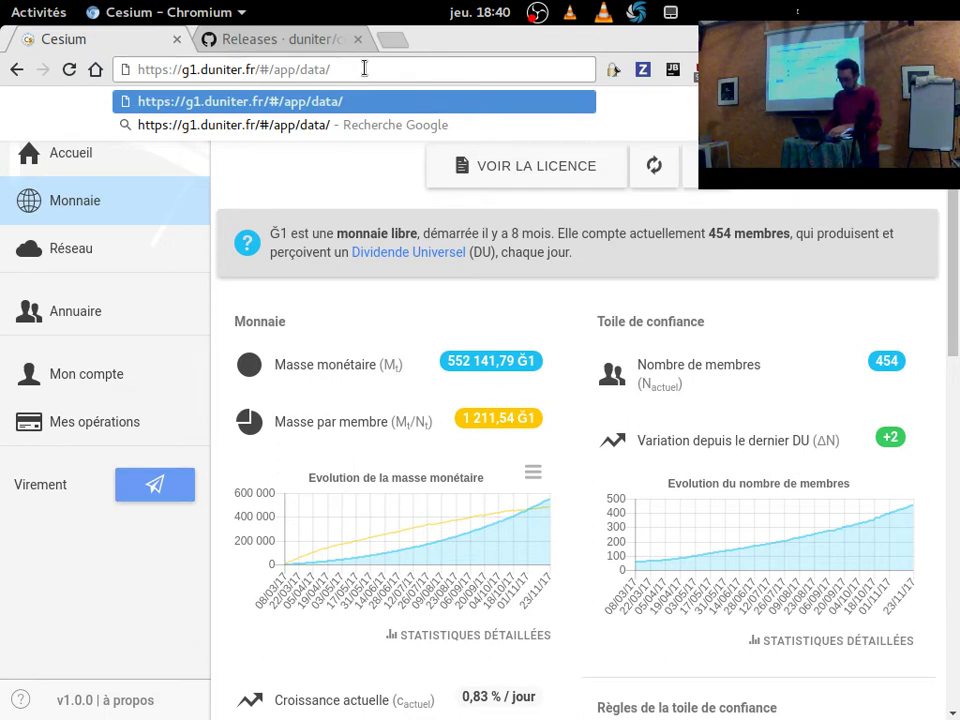
type("stats")
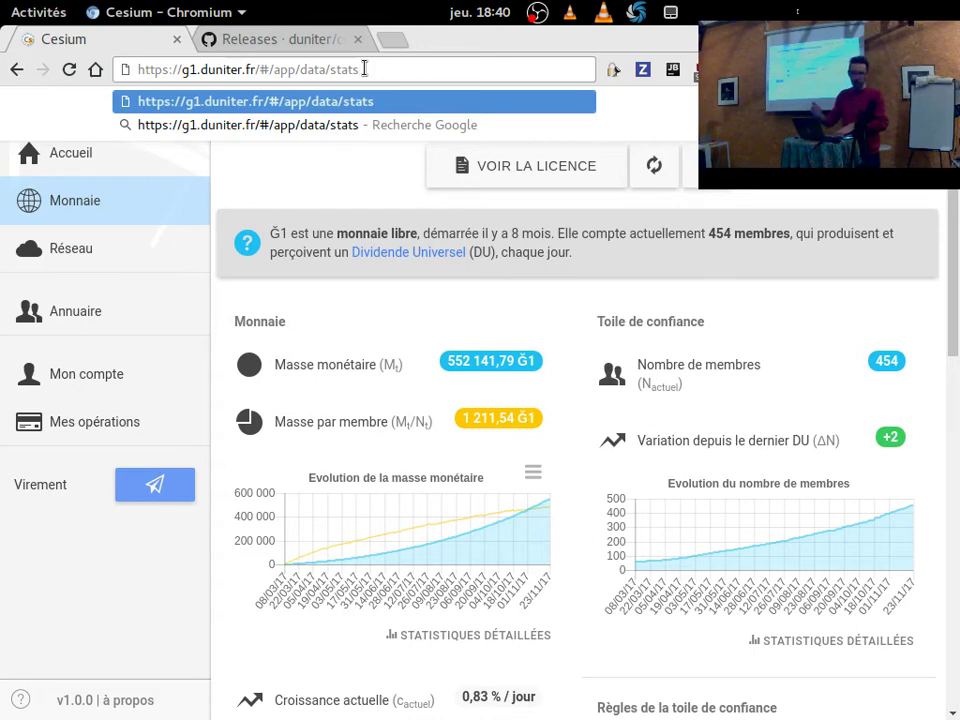
key("Return")
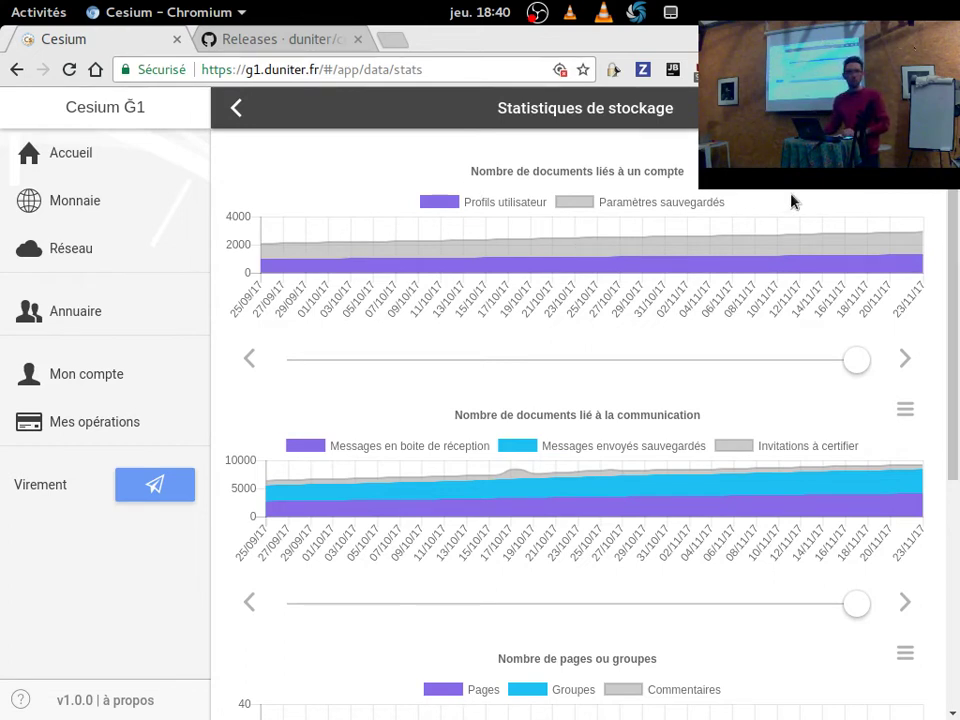
Hide the saved settings series and switch the charts to monthly, then back to daily.
scroll(806, 250, "down", 2)
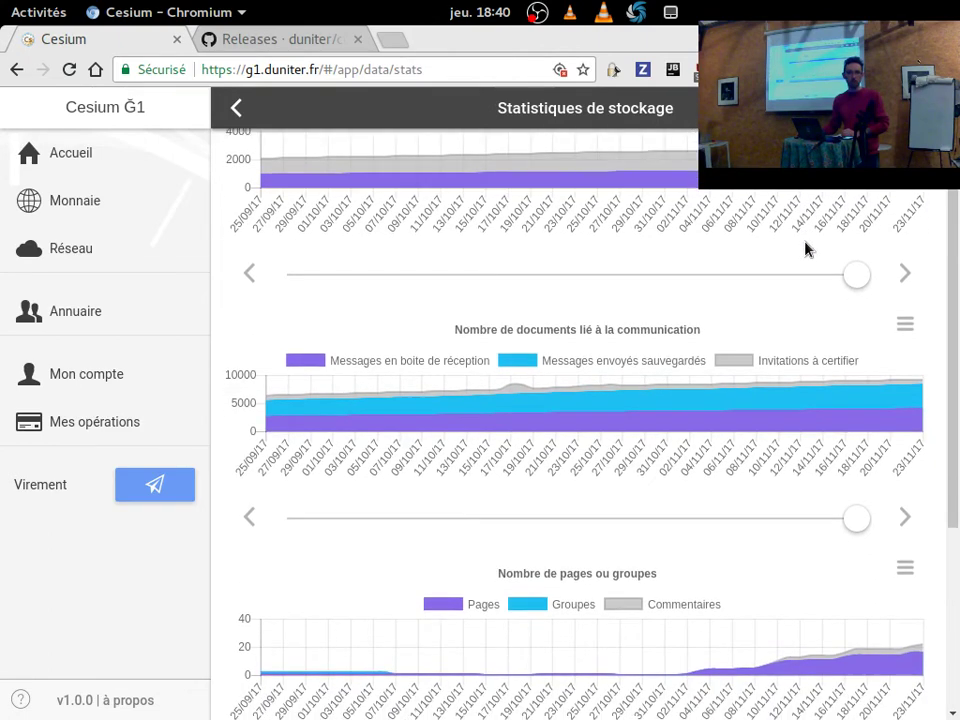
scroll(806, 250, "down", 1)
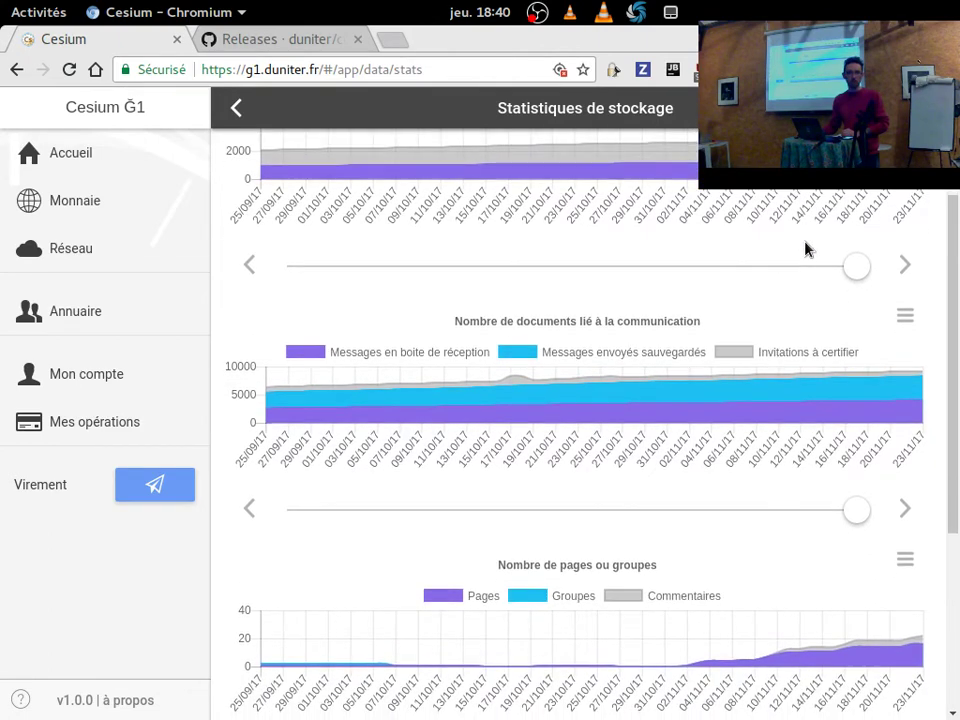
scroll(806, 249, "down", 1)
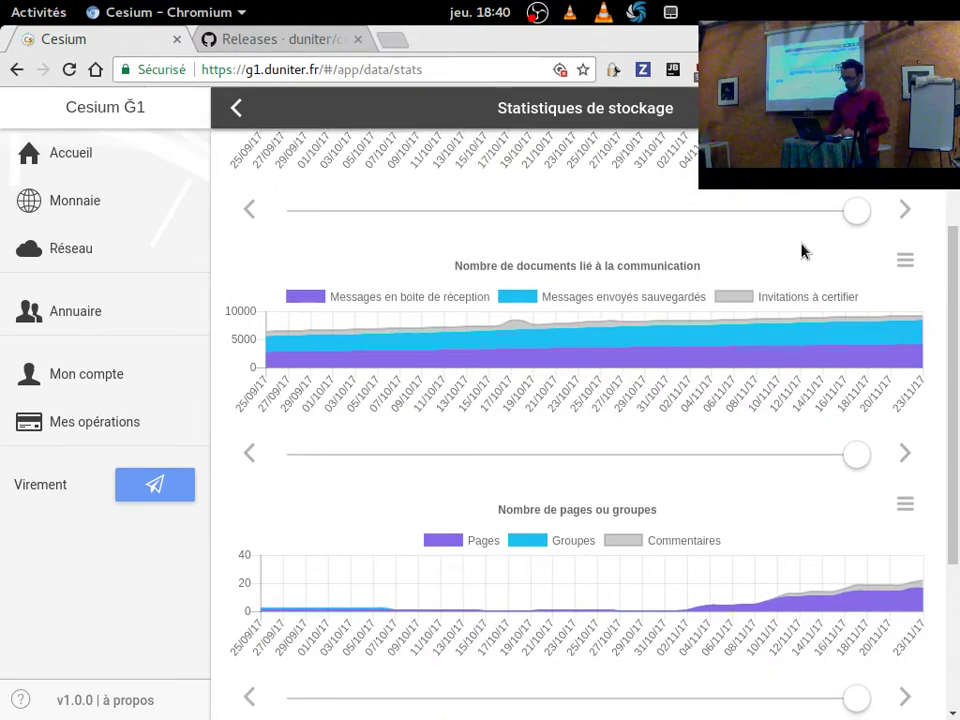
scroll(814, 243, "up", 2)
scroll(814, 247, "up", 1)
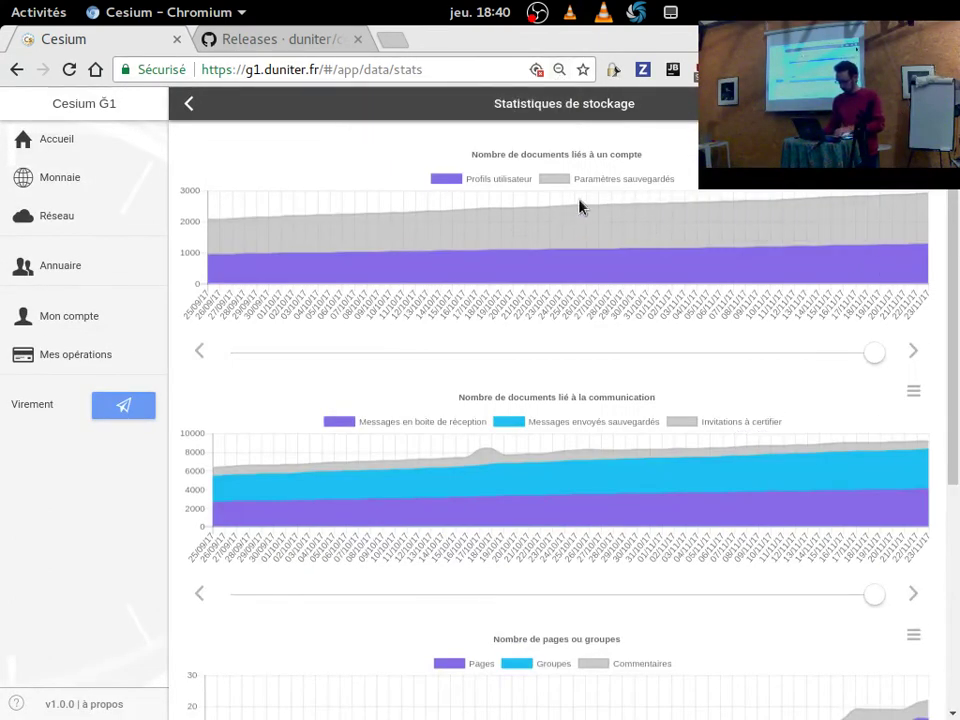
left_click(606, 180)
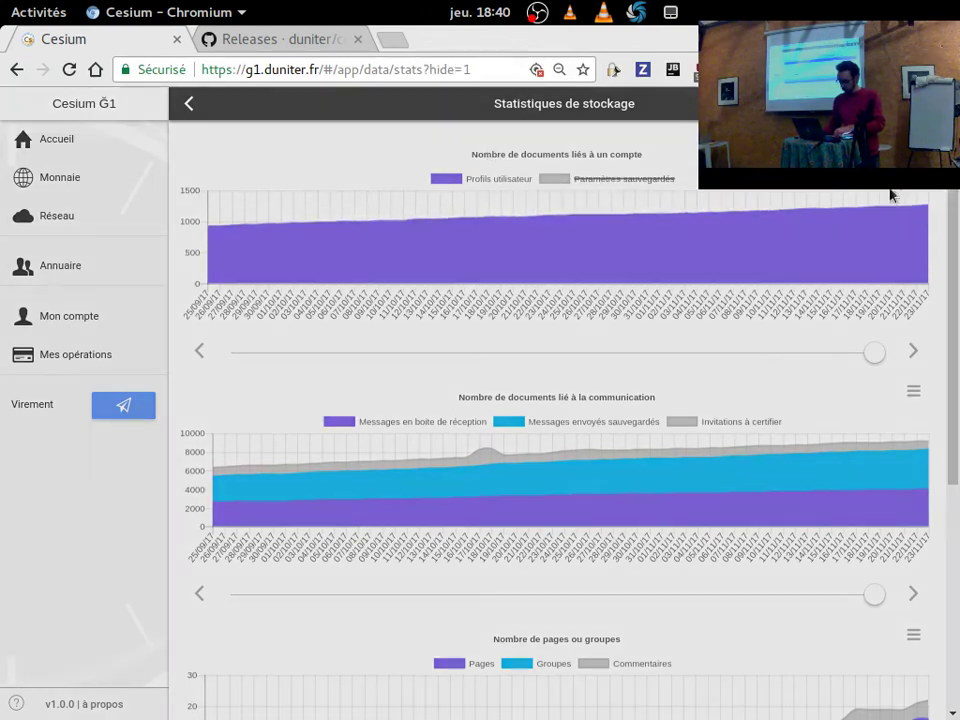
left_click(913, 148)
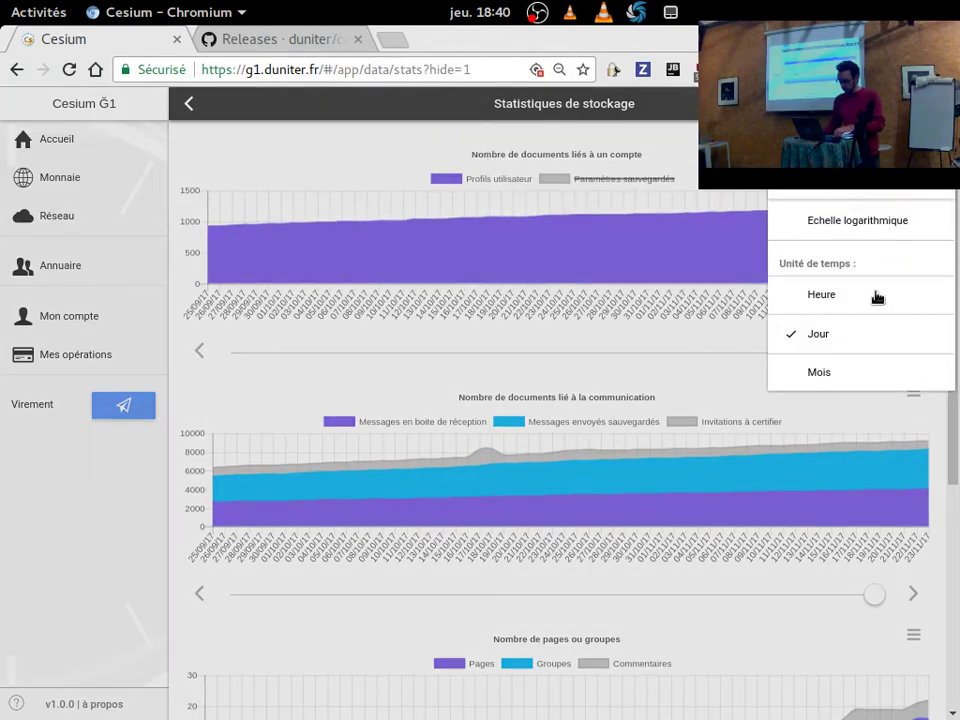
left_click(845, 373)
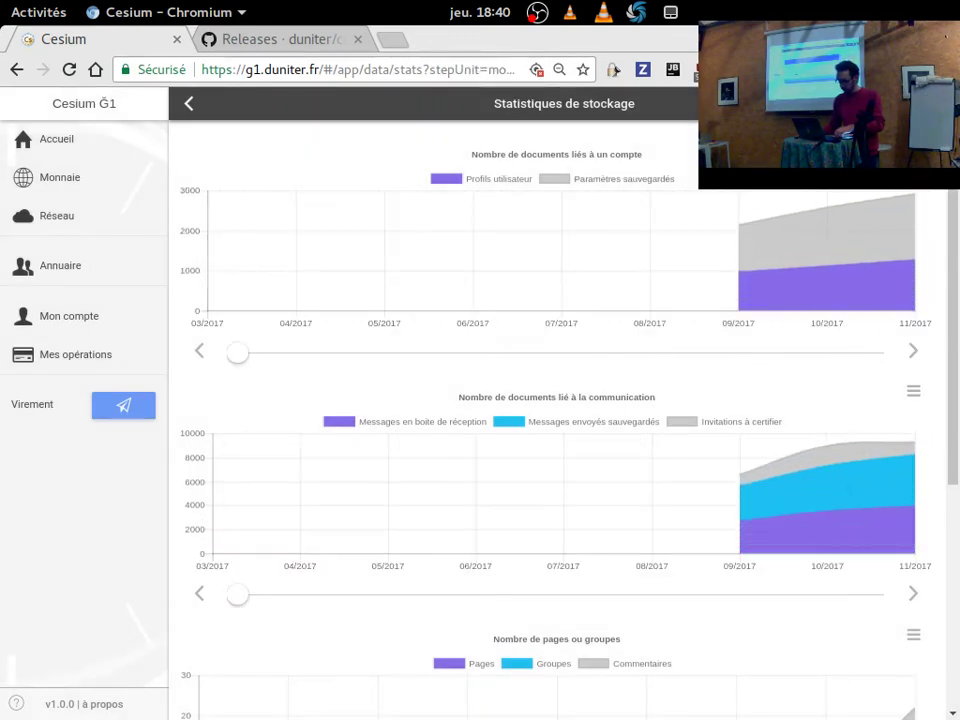
left_click(913, 148)
left_click(820, 334)
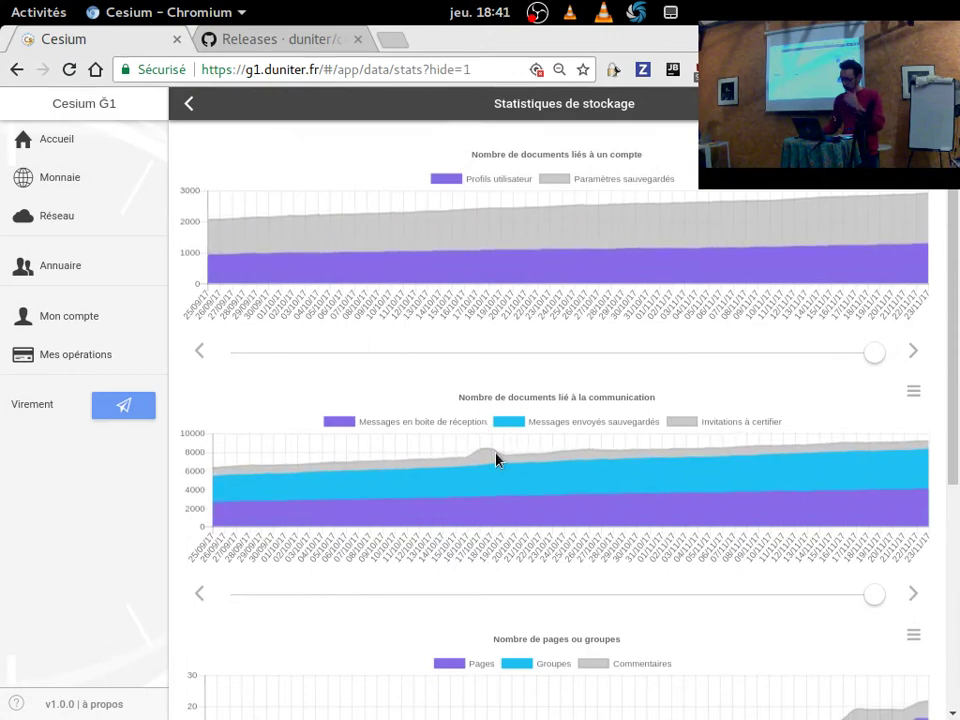
Hide the sent and inbox message series, then read the 1 734 peak on 17/10/17.
left_click(543, 422)
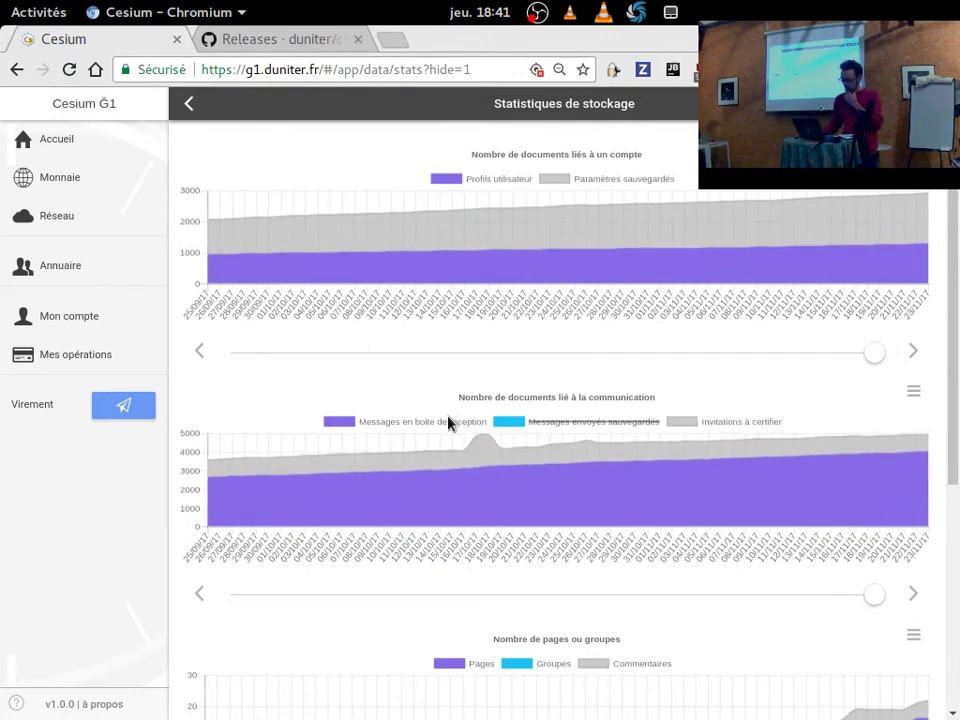
left_click(448, 422)
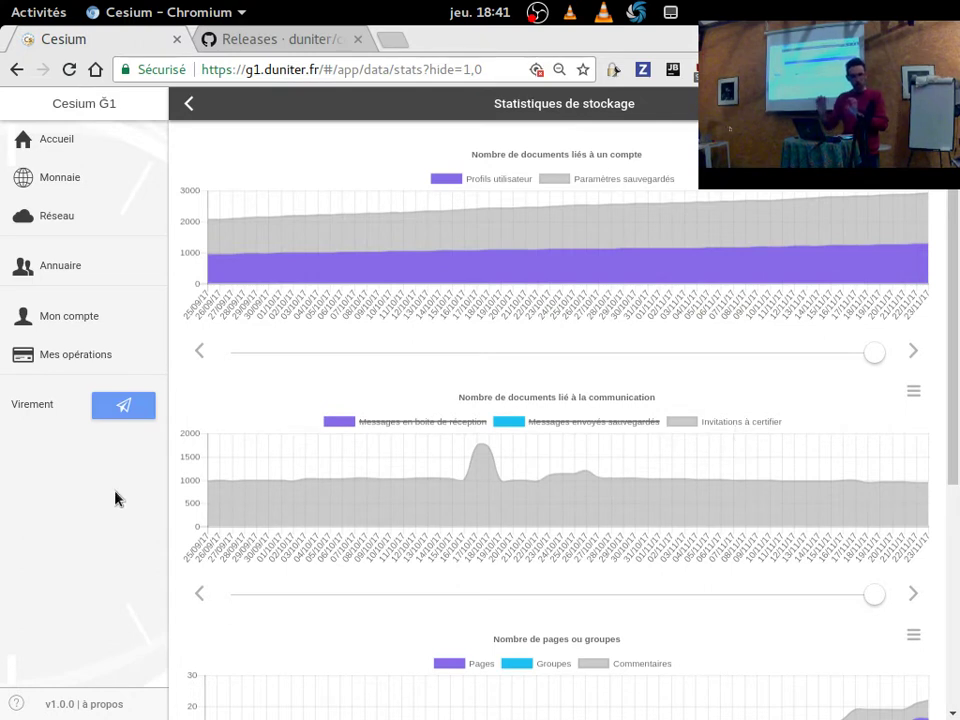
mouse_move(466, 488)
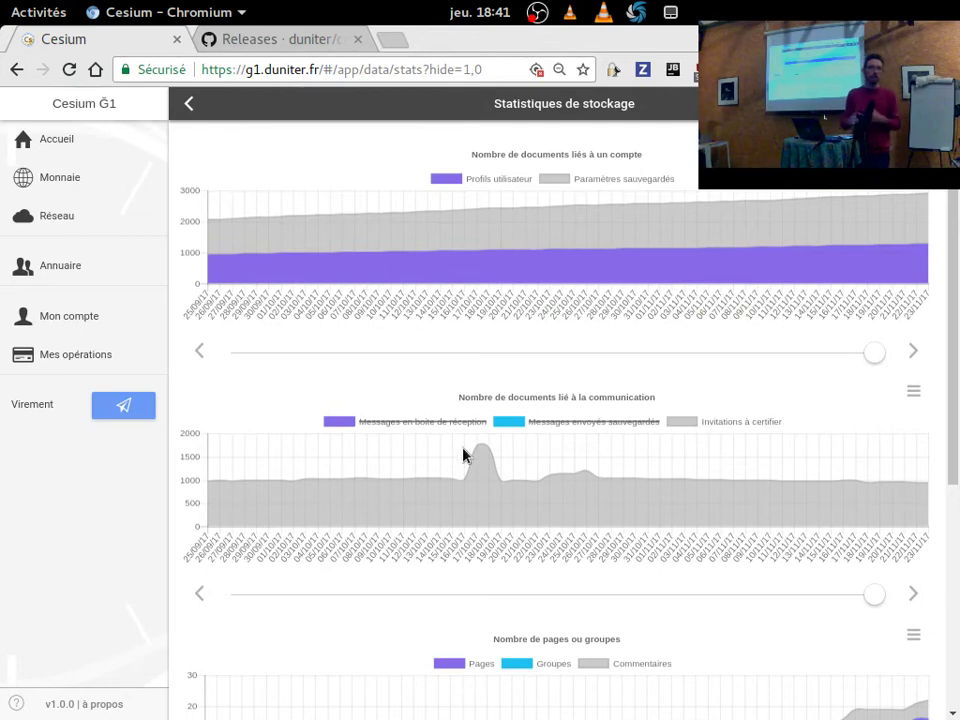
mouse_move(488, 454)
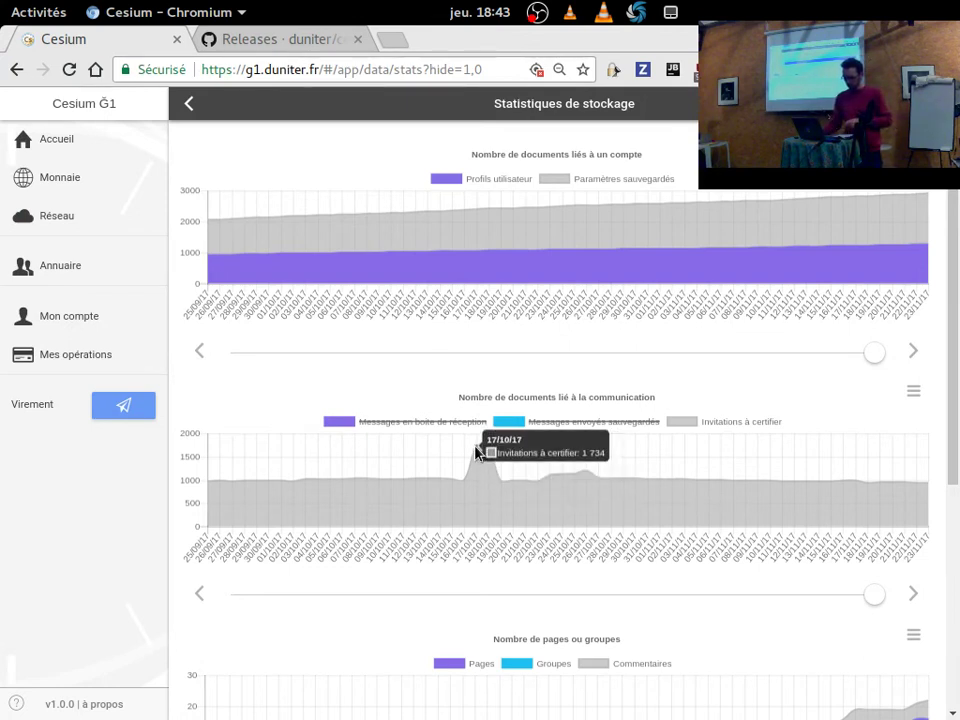
Inspect the 17/10/17 and 23/11/17 chart points, ending on the 3 invitations from 17/10/17.
left_click(476, 453)
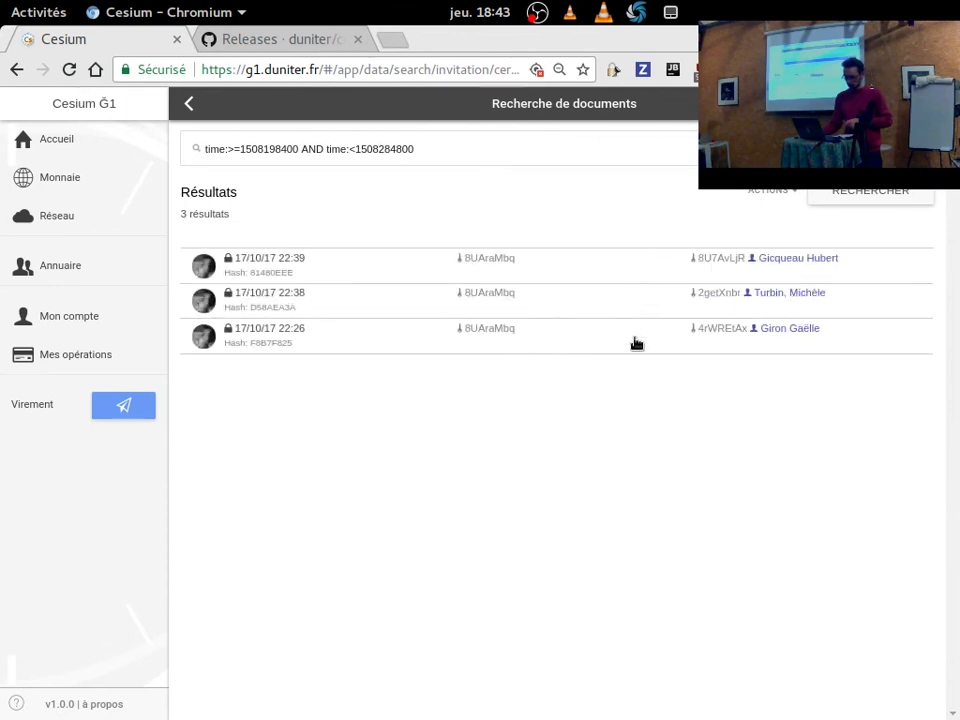
left_click(192, 106)
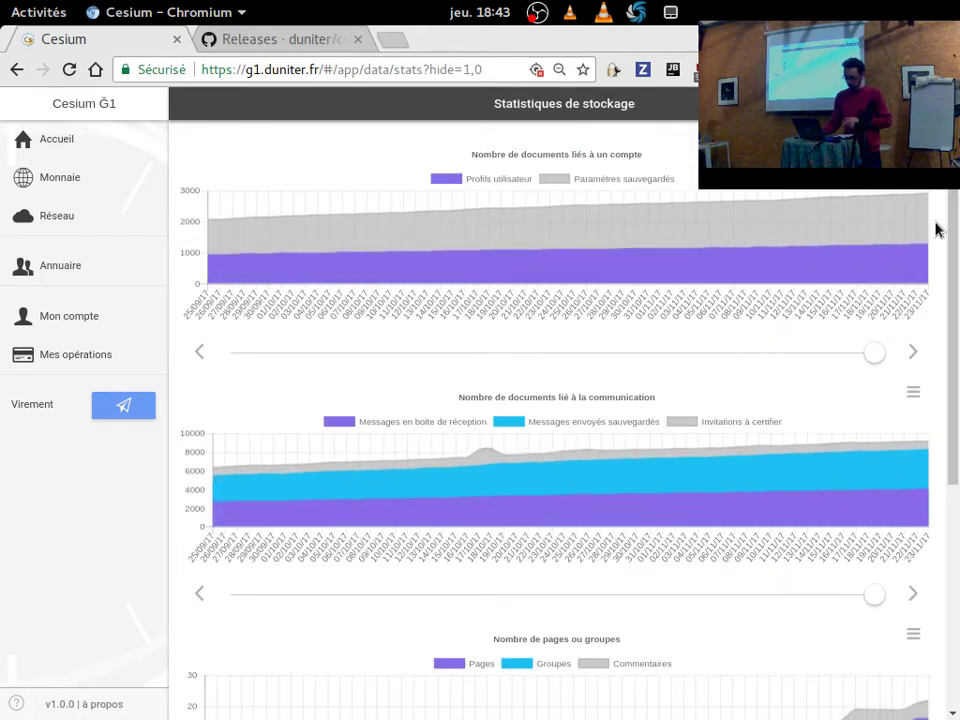
left_click(928, 497)
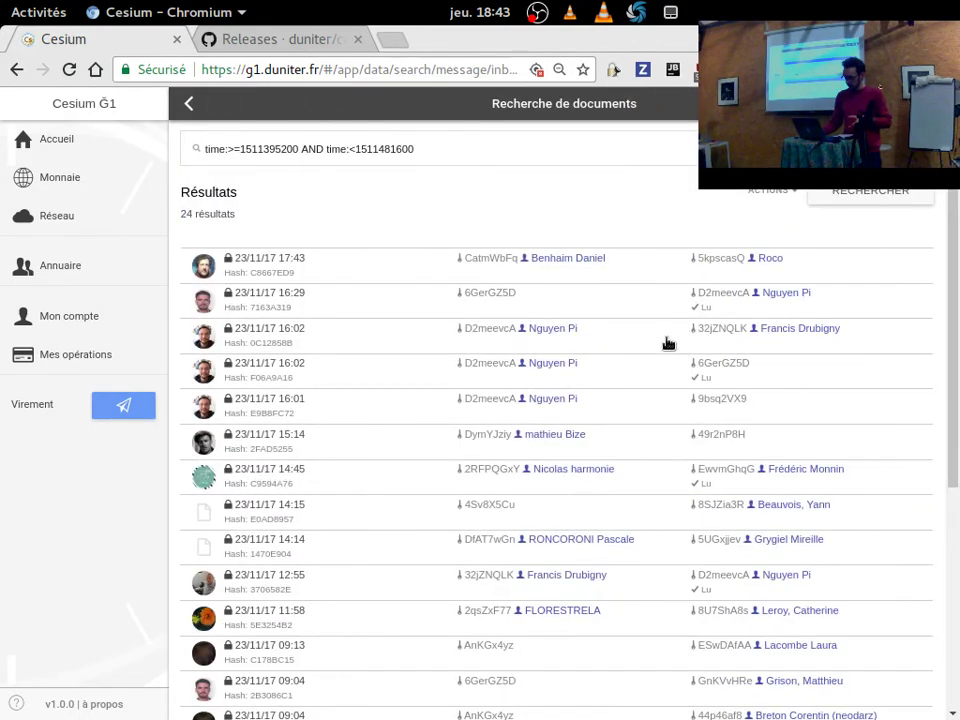
scroll(450, 385, "down", 3)
scroll(449, 398, "up", 3)
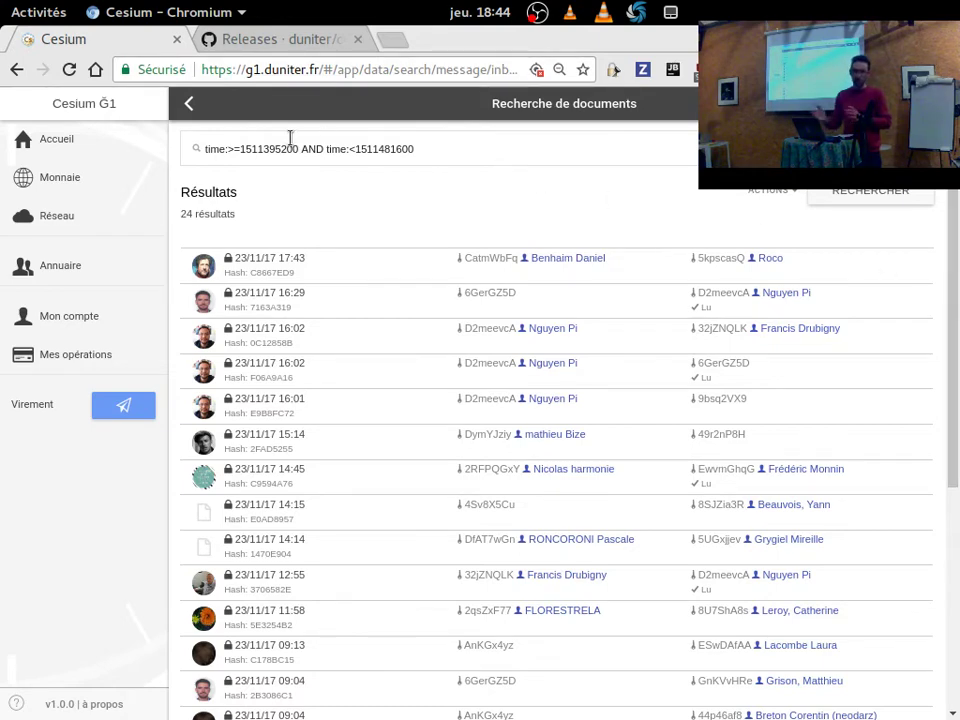
left_click(186, 110)
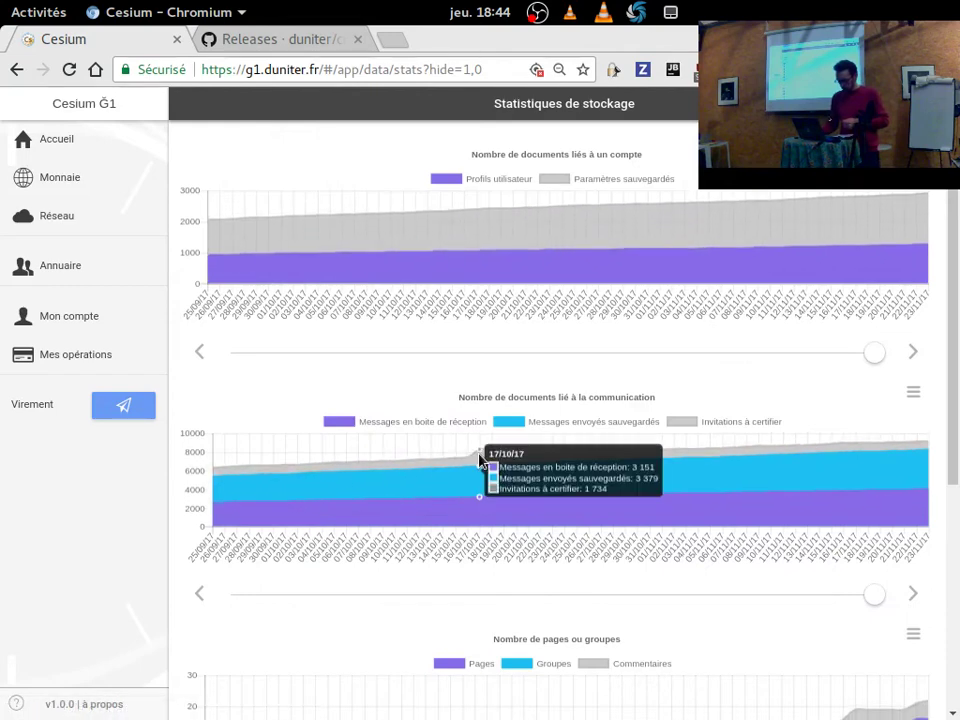
left_click(481, 455)
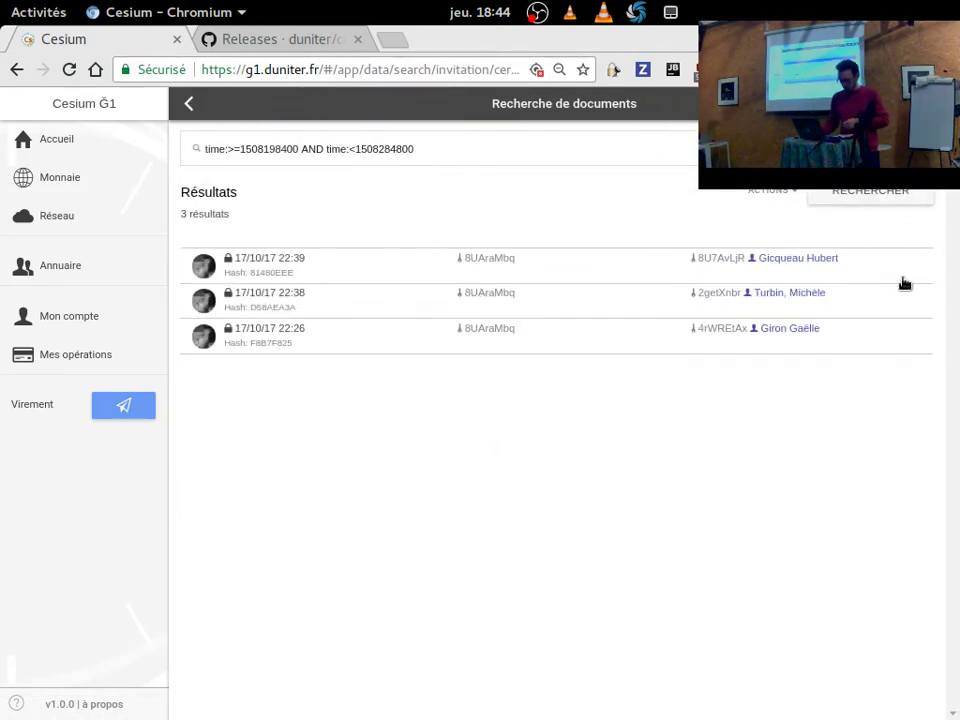
left_click(773, 190)
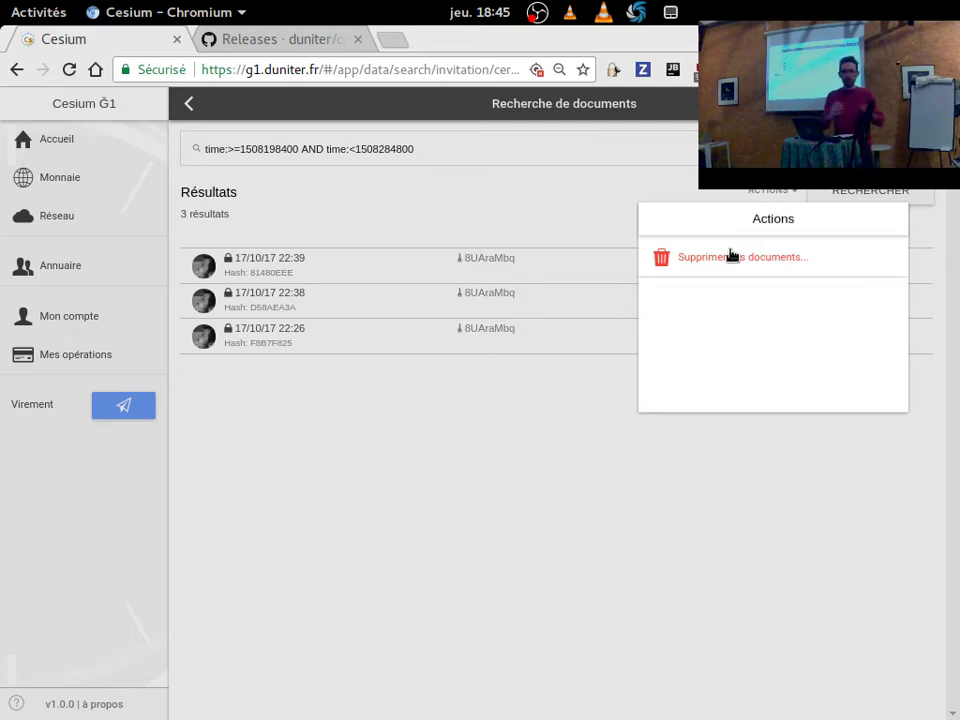
left_click(572, 206)
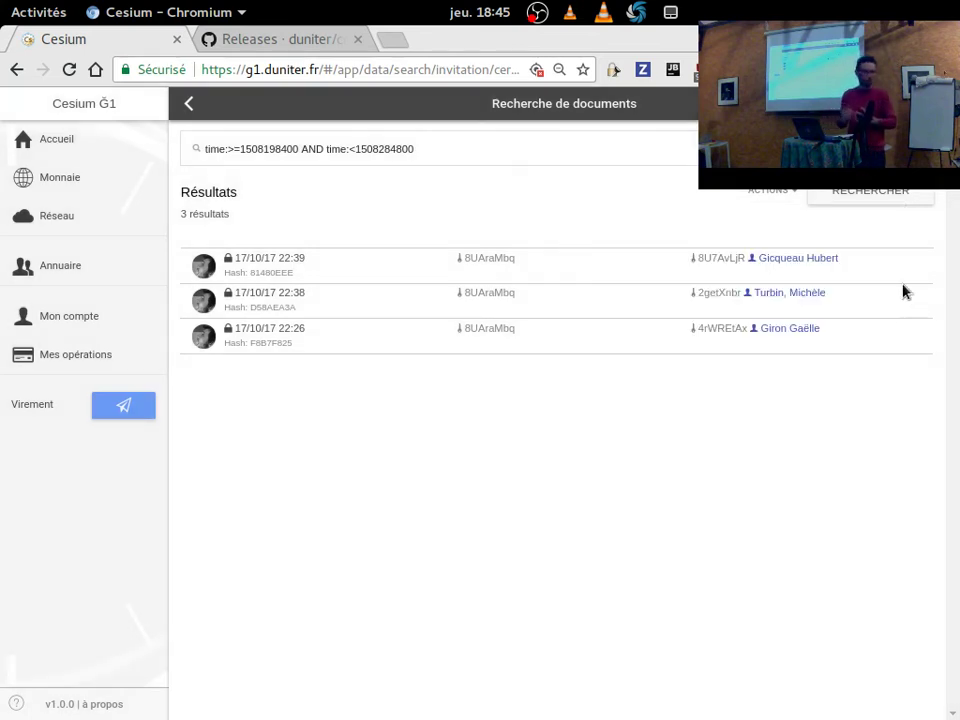
left_click(768, 203)
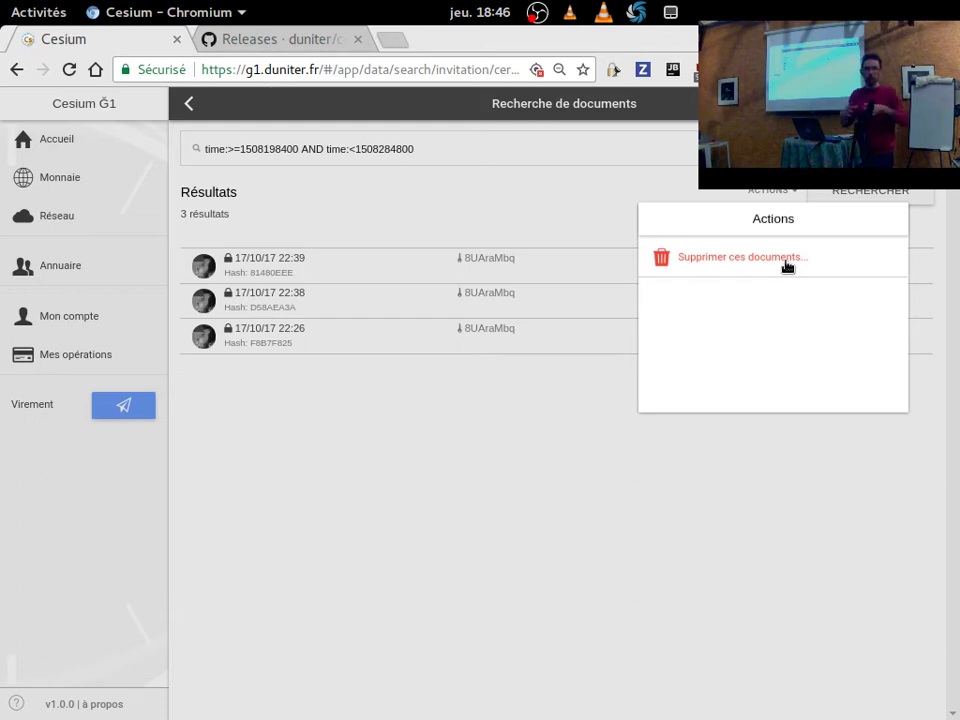
left_click(363, 393)
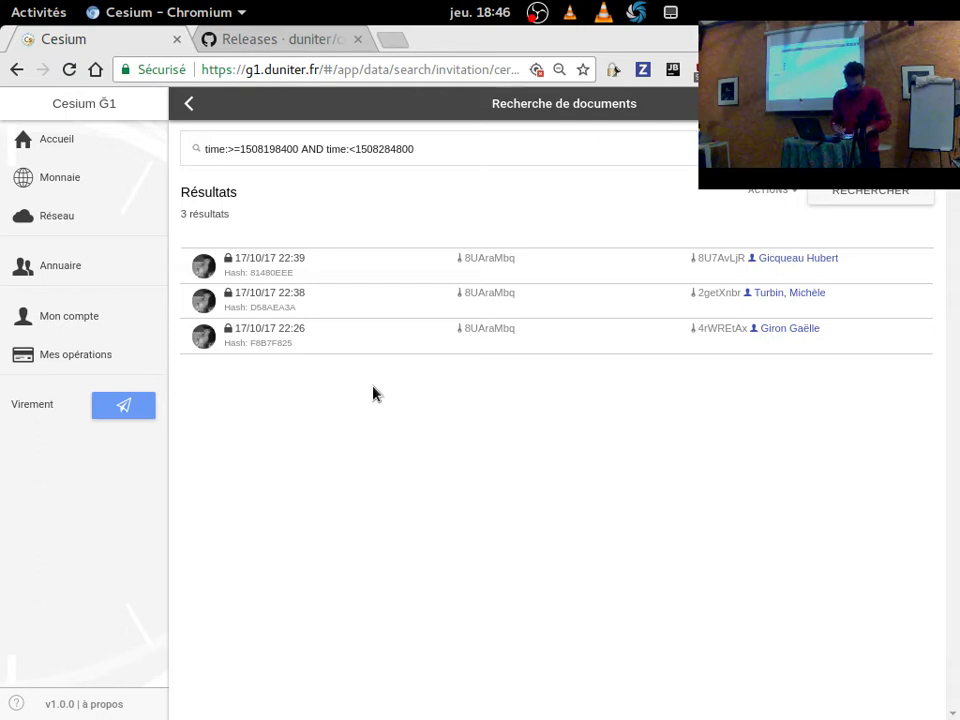
Go from the GitHub releases page to the cesium repository's main page.
left_click(285, 40)
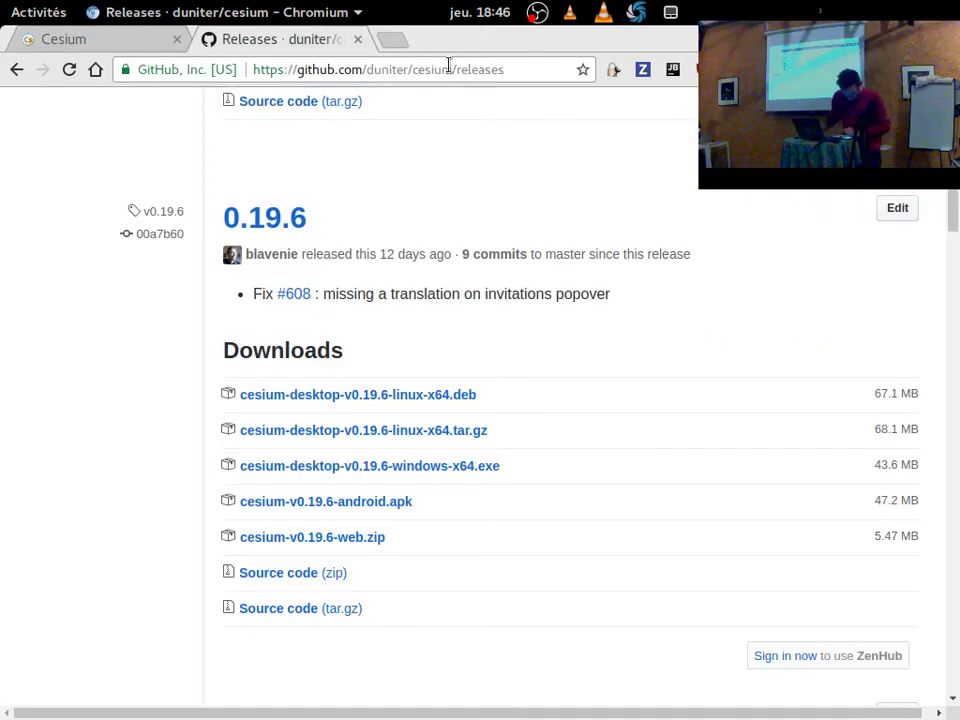
left_click_drag(456, 71, 548, 90)
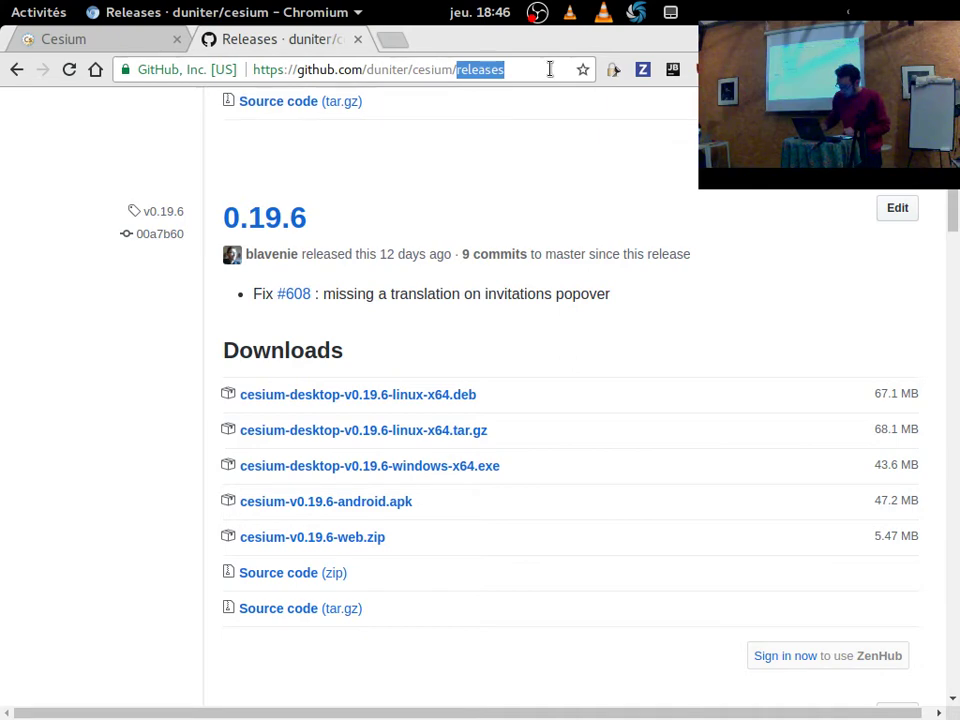
type("doc/")
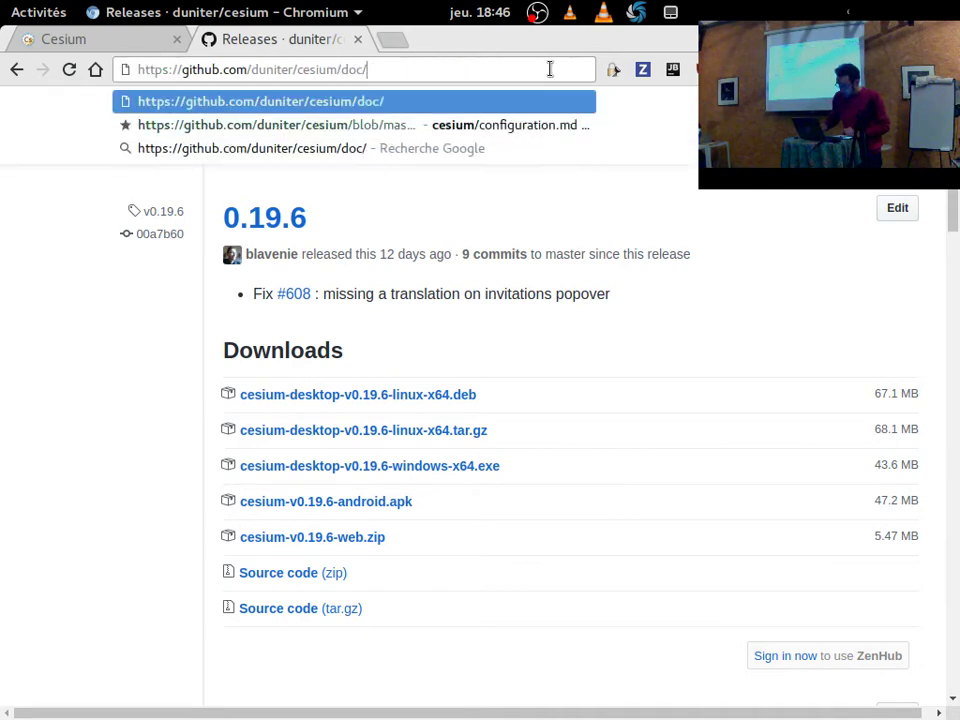
key("BackSpace")
key("BackSpace")
key("BackSpace")
key("BackSpace")
key("Return")
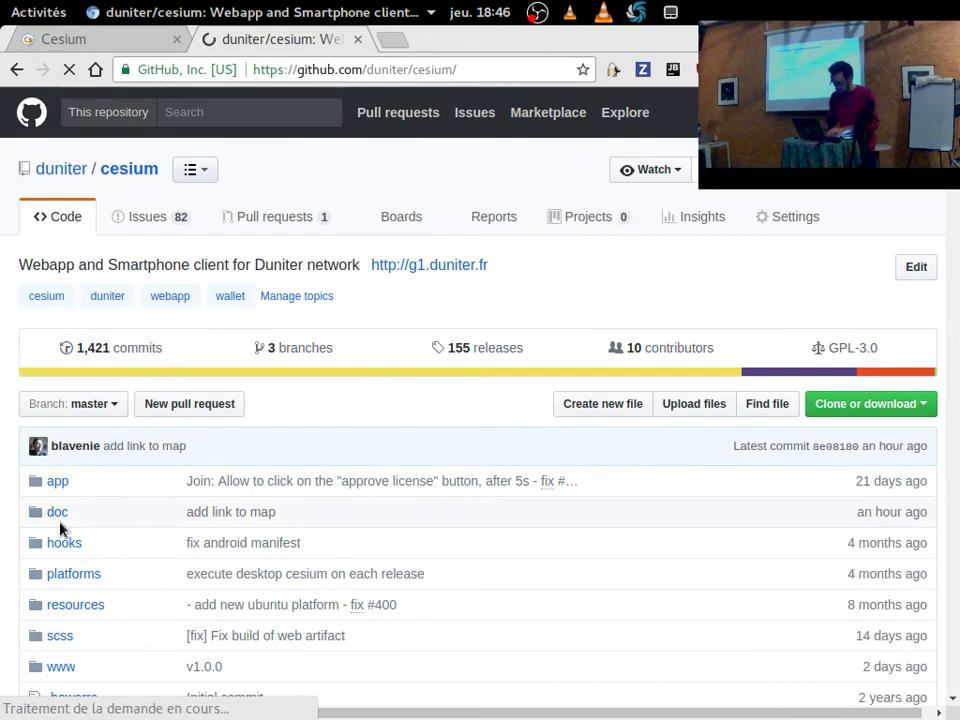
Open the presentation-2017-11-22-rml10.md notes in the repository's doc/fr folder.
left_click(58, 514)
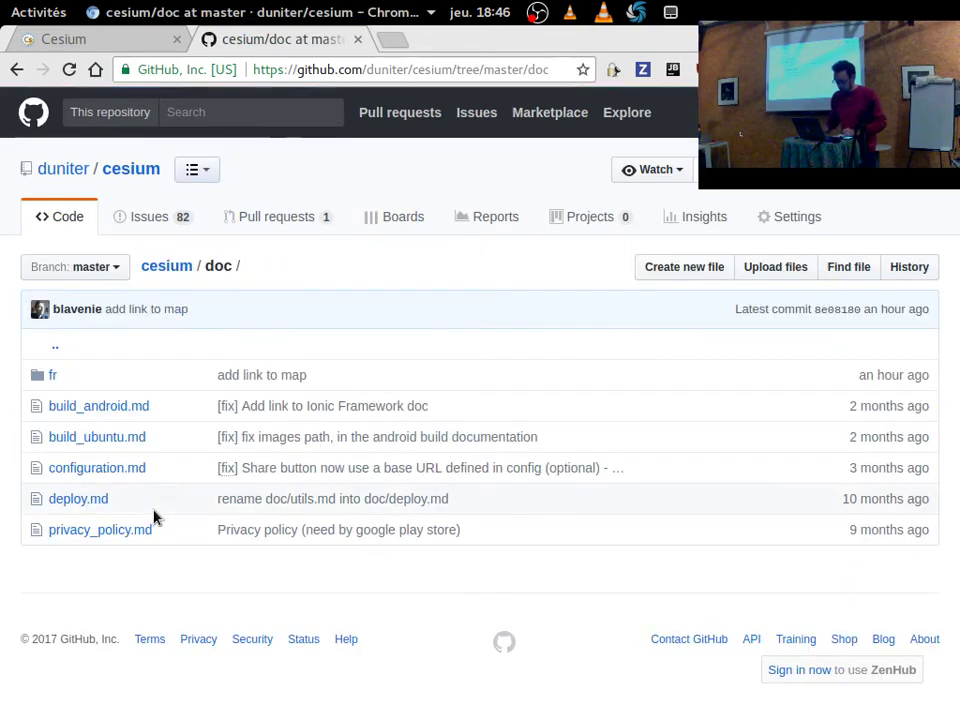
left_click(53, 376)
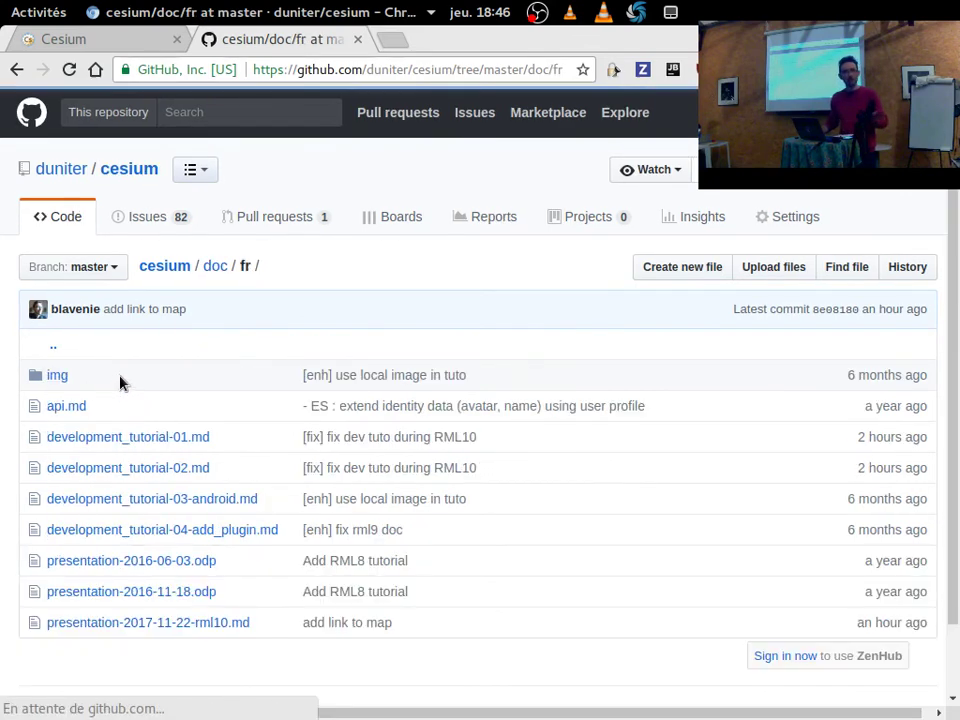
scroll(148, 514, "down", 2)
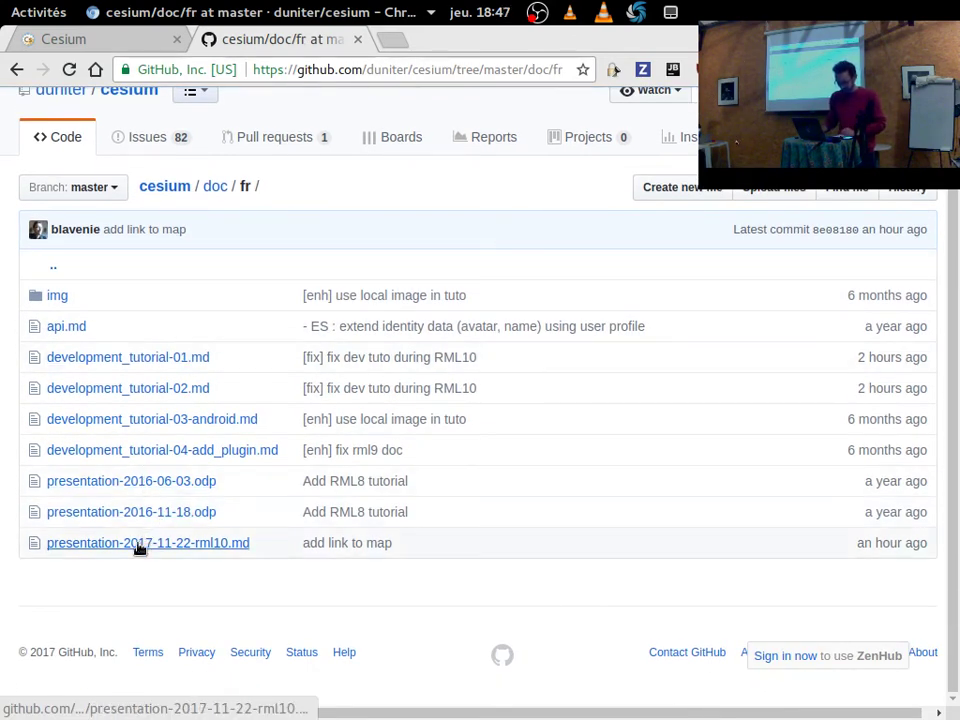
left_click(142, 545)
Read through the notes, then show Cesium's payment notifications over the invitation search results.
scroll(615, 448, "down", 5)
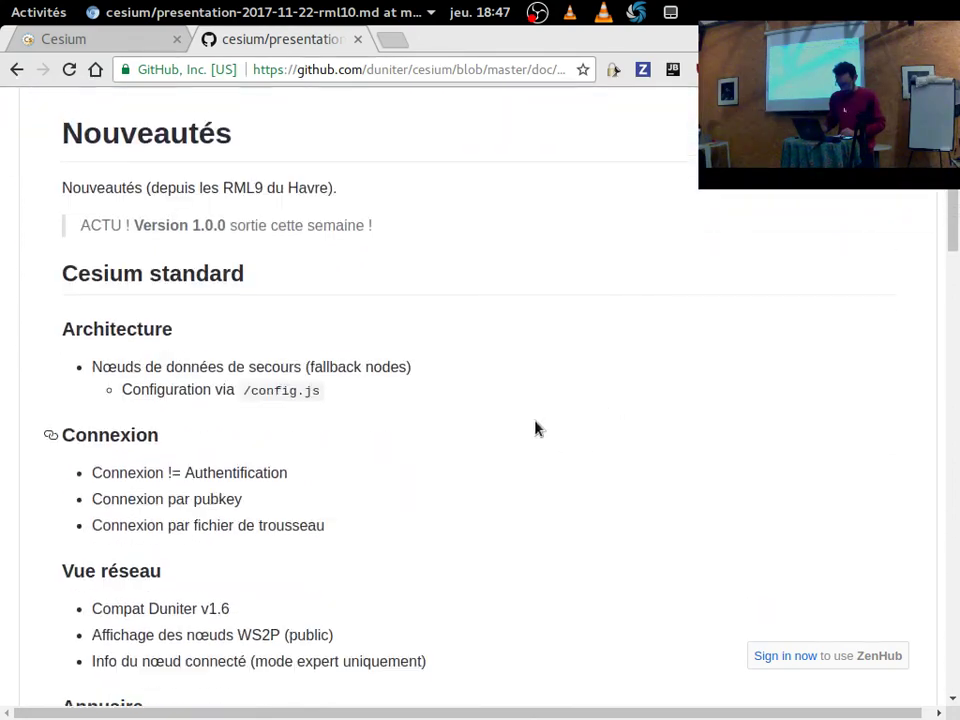
scroll(482, 433, "down", 12)
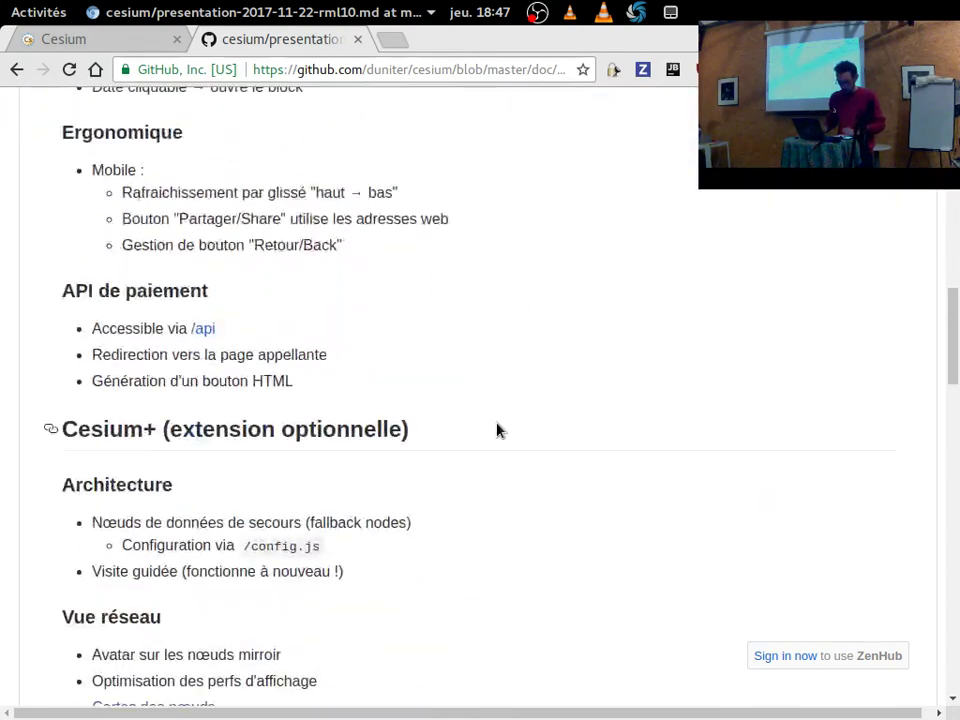
scroll(505, 418, "down", 7)
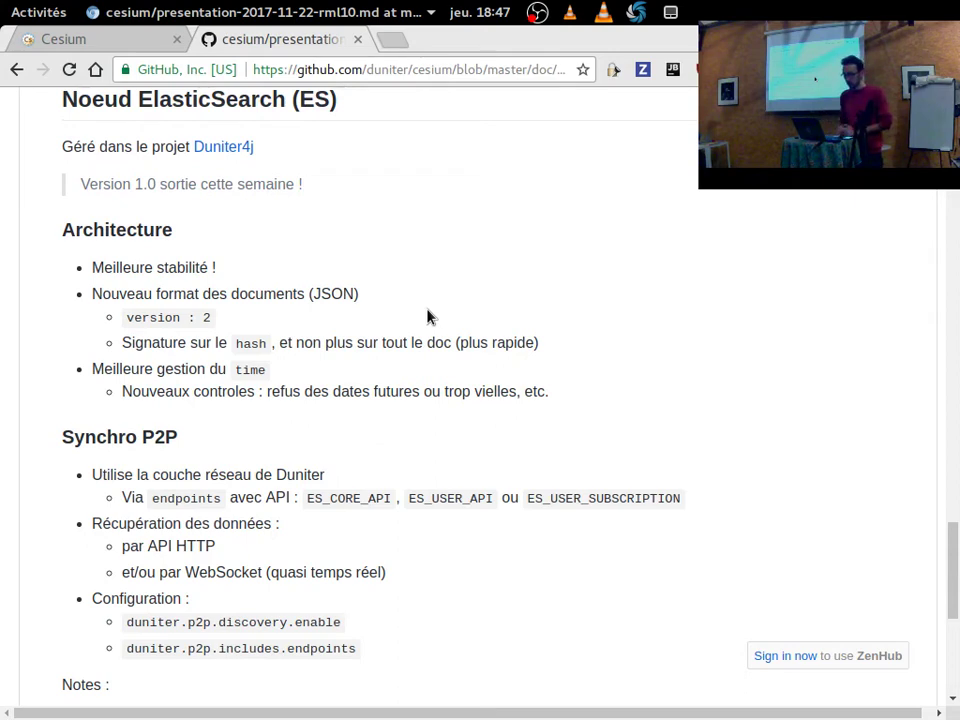
left_click(90, 41)
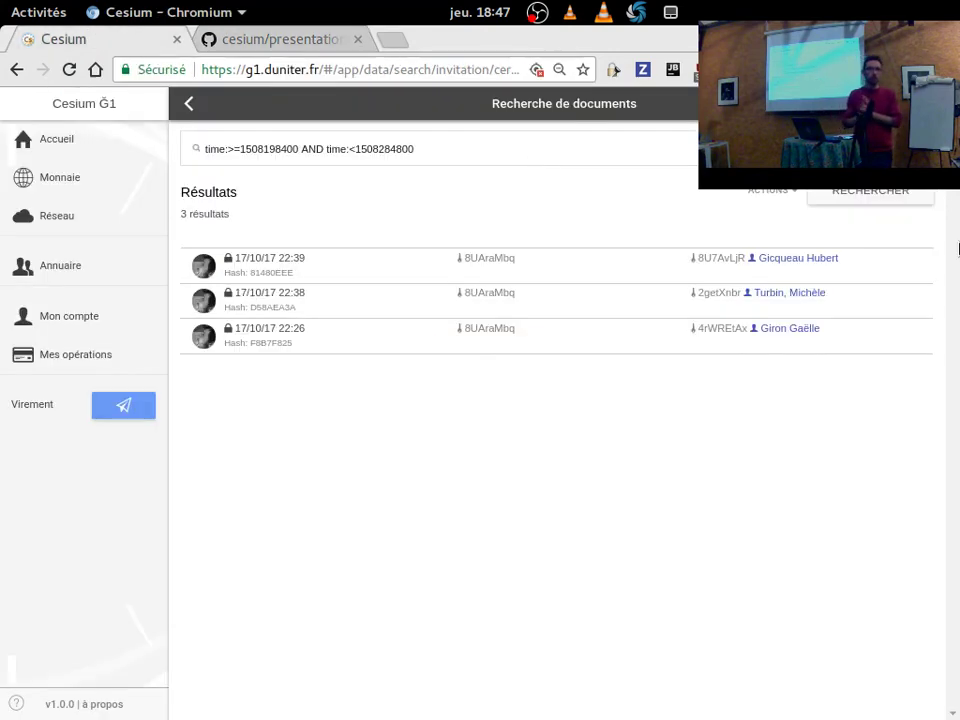
left_click(915, 103)
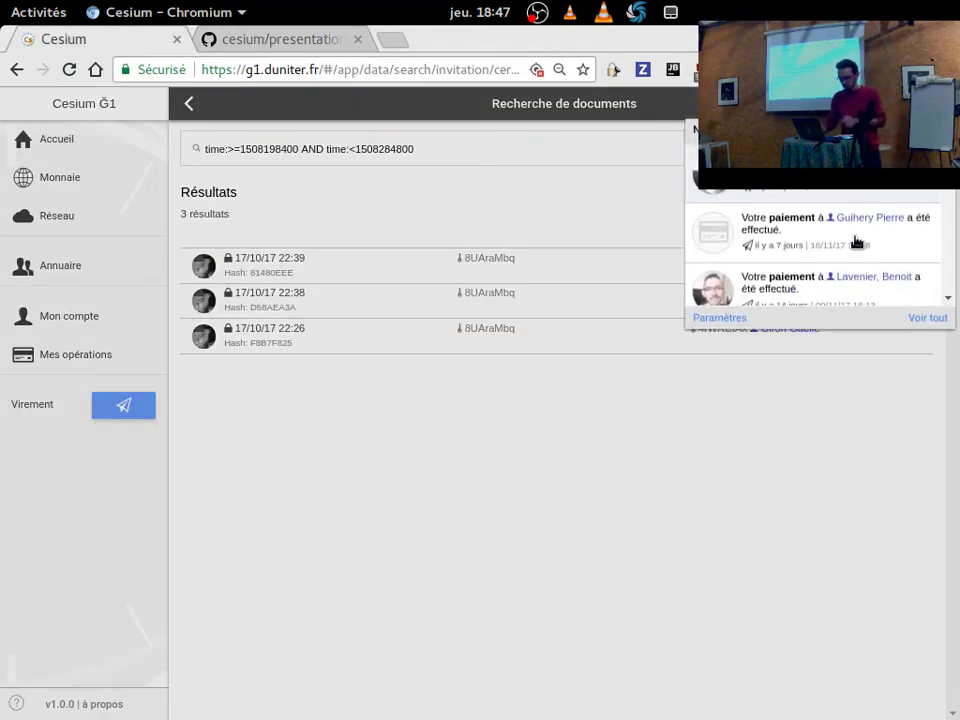